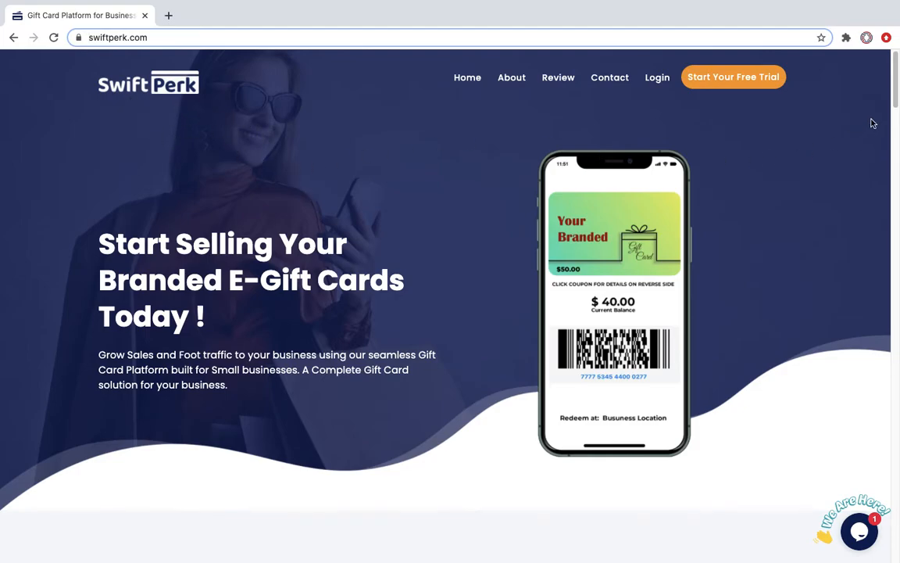
# Step: Scroll the homepage past the Benefits section to the $19/month Pricing Plan card
pyautogui.moveTo(895, 95); pyautogui.dragTo(896, 96)
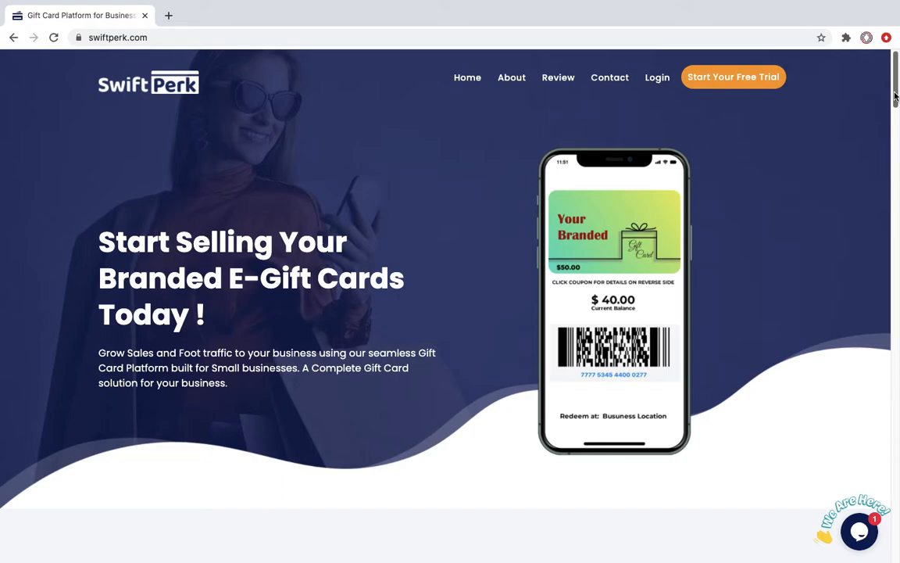
pyautogui.moveTo(895, 94); pyautogui.dragTo(897, 171)
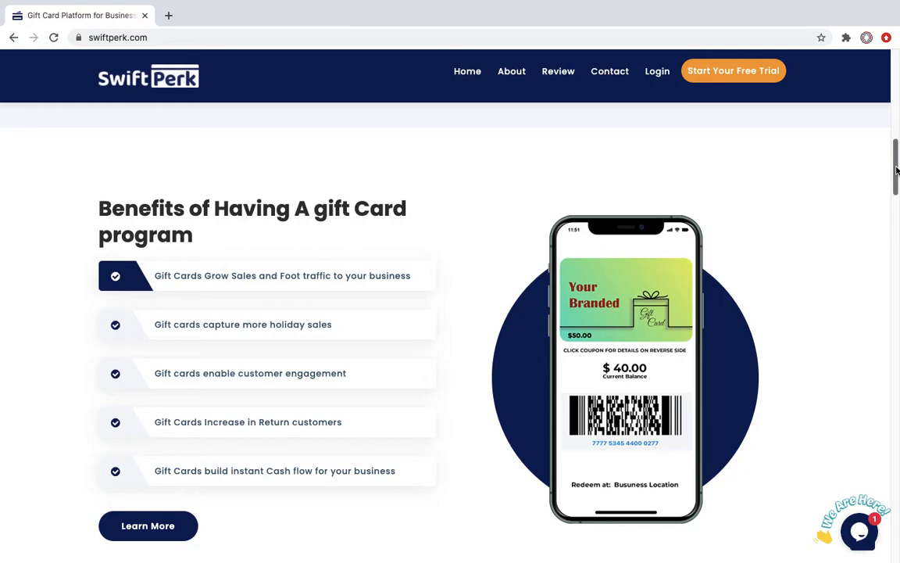
pyautogui.moveTo(896, 169); pyautogui.dragTo(897, 281)
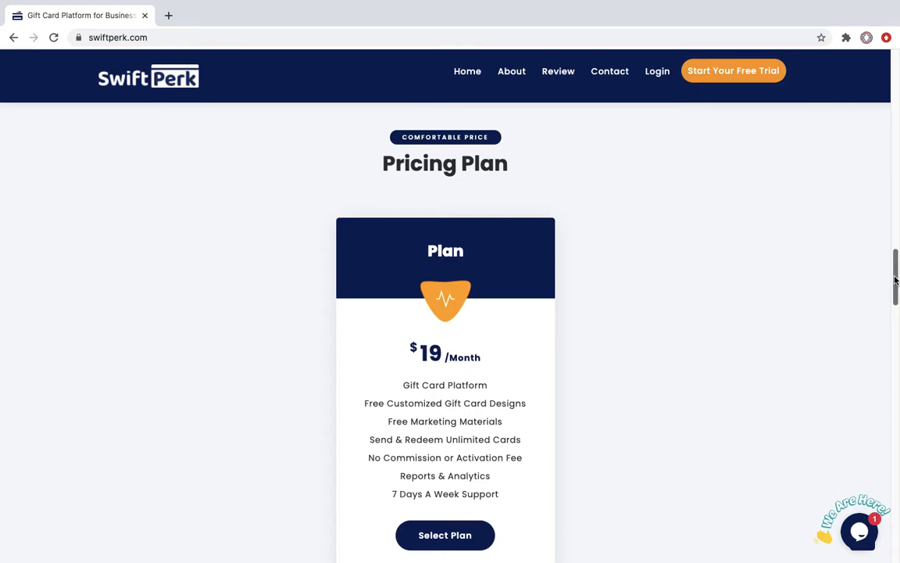
# Step: Scroll down through Reviews and FAQ to the footer with the location map
pyautogui.scroll(-1, 896, 280)
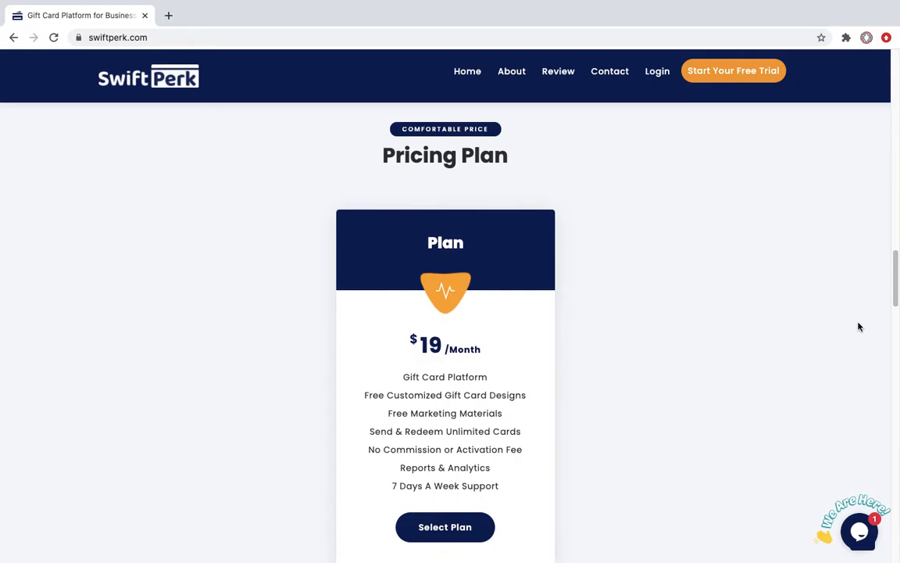
pyautogui.moveTo(897, 289)
pyautogui.mouseDown()
pyautogui.moveTo(897, 323)
pyautogui.moveTo(897, 284)
pyautogui.moveTo(898, 291)
pyautogui.mouseUp()
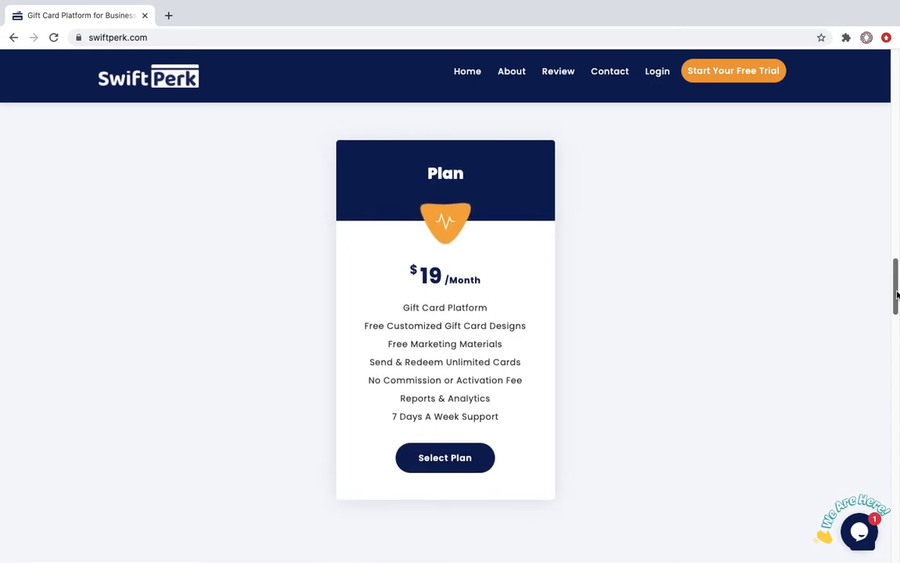
pyautogui.moveTo(897, 295); pyautogui.dragTo(897, 360)
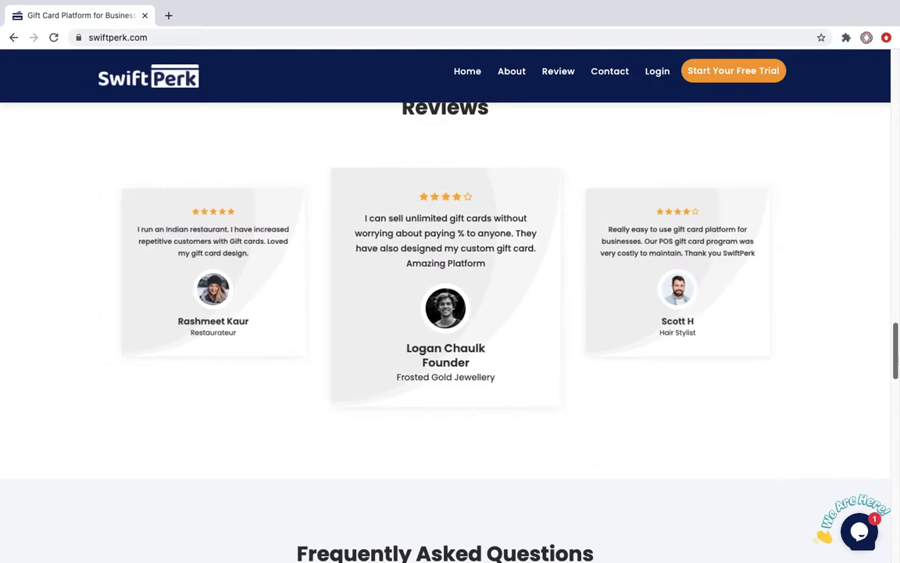
pyautogui.moveTo(897, 360); pyautogui.dragTo(898, 533)
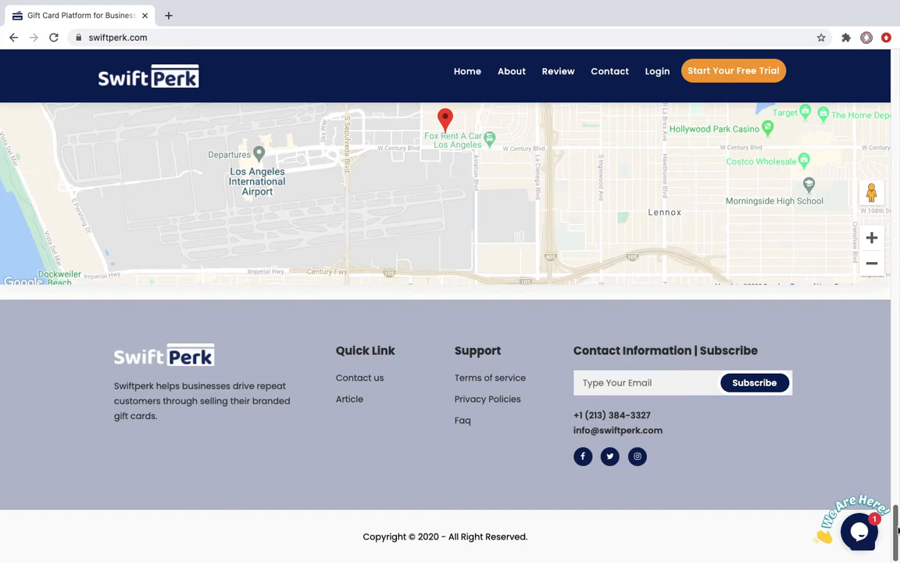
# Step: Scroll back up to the hero banner with the e-gift card headline
pyautogui.moveTo(897, 533); pyautogui.dragTo(897, 77)
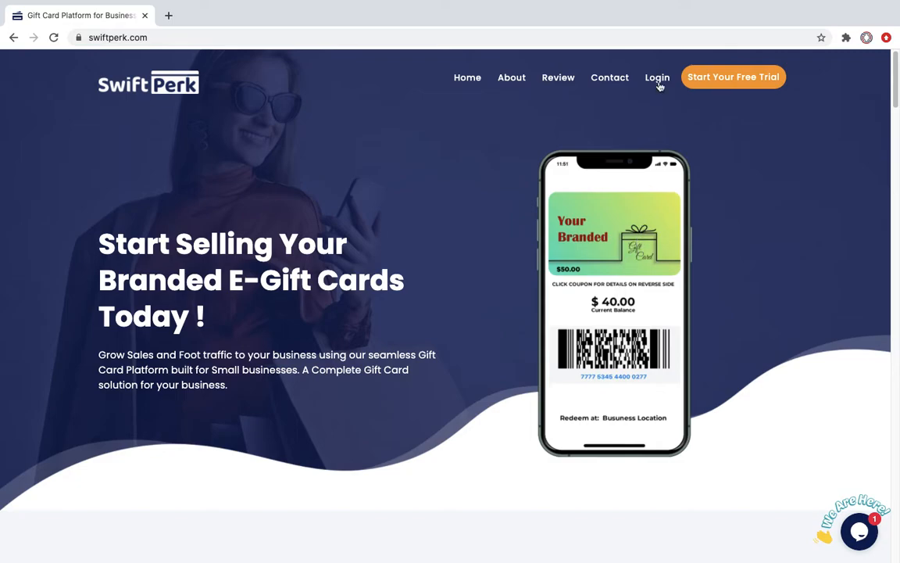
# Step: Start the free trial, enter the first name, autofill contact details and edit the e-mail address
pyautogui.click(727, 78)
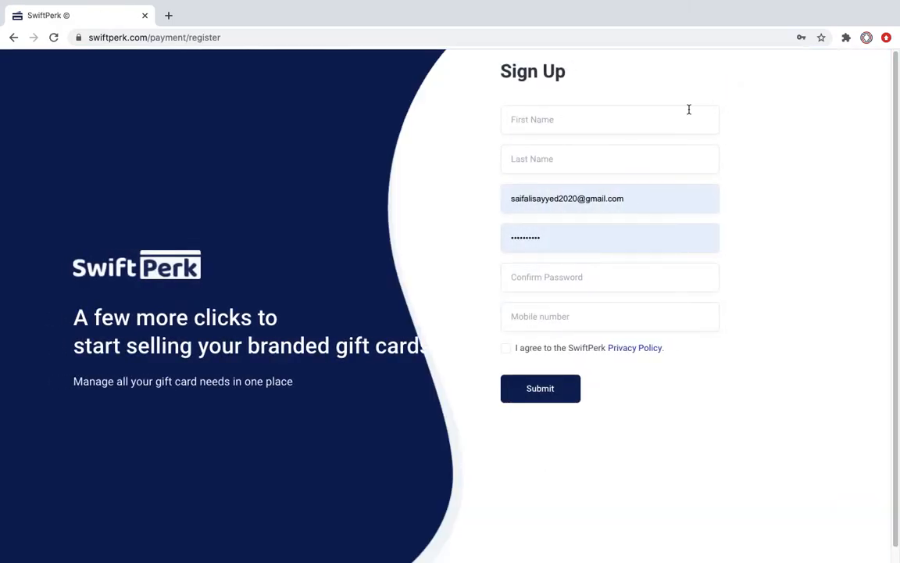
pyautogui.click(590, 118)
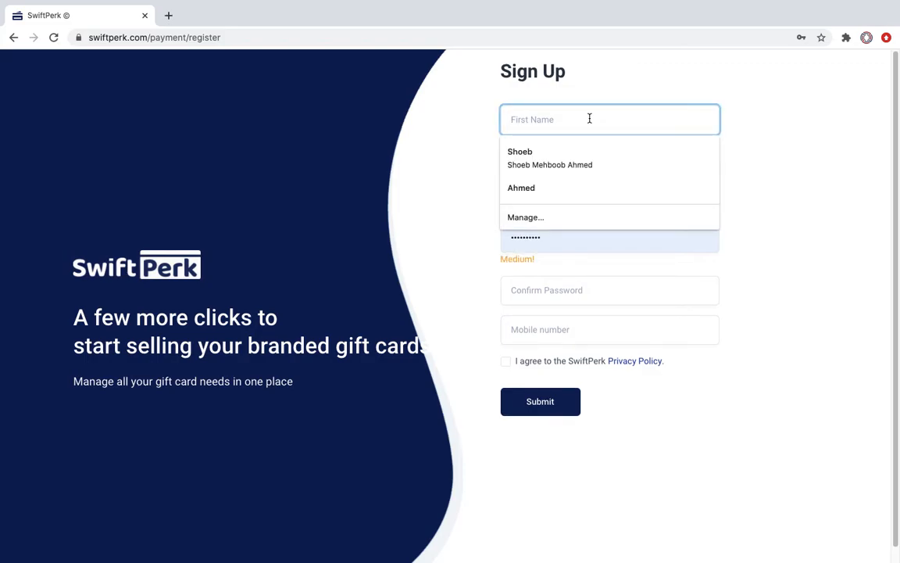
pyautogui.write('Shoeb')
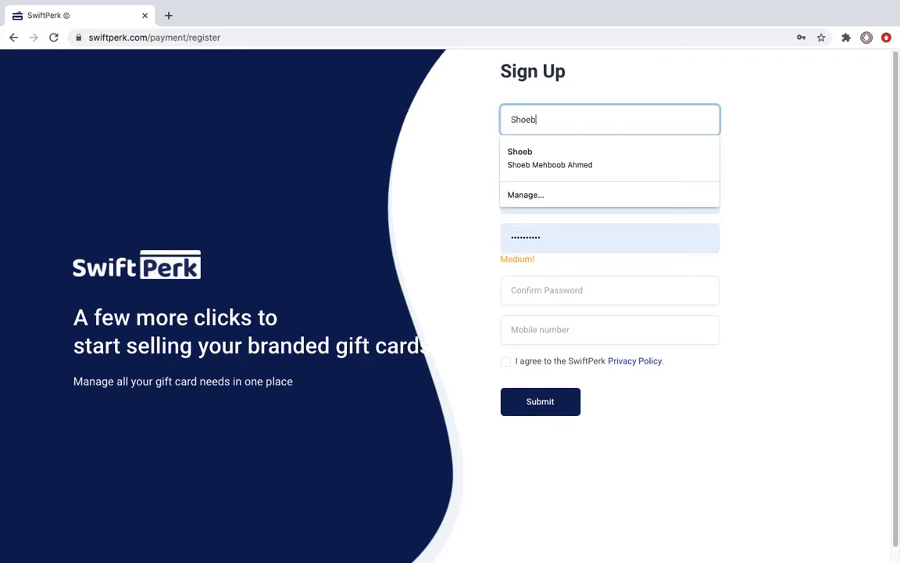
pyautogui.click(579, 163)
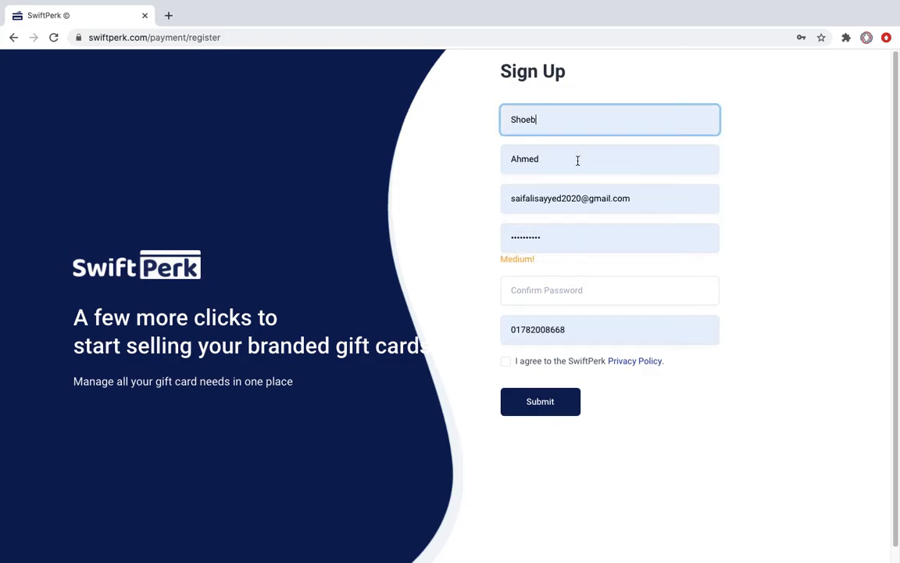
pyautogui.click(625, 198)
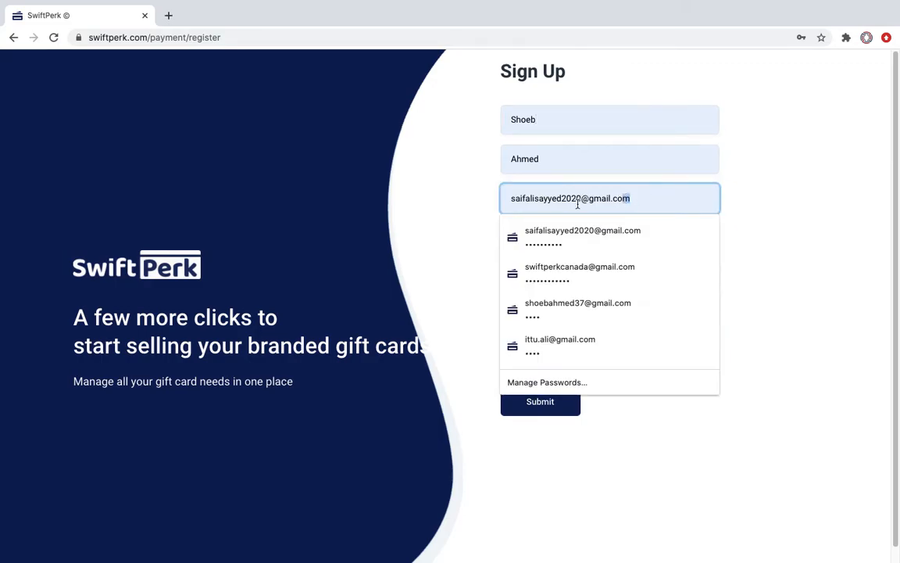
pyautogui.moveTo(582, 198); pyautogui.dragTo(483, 205)
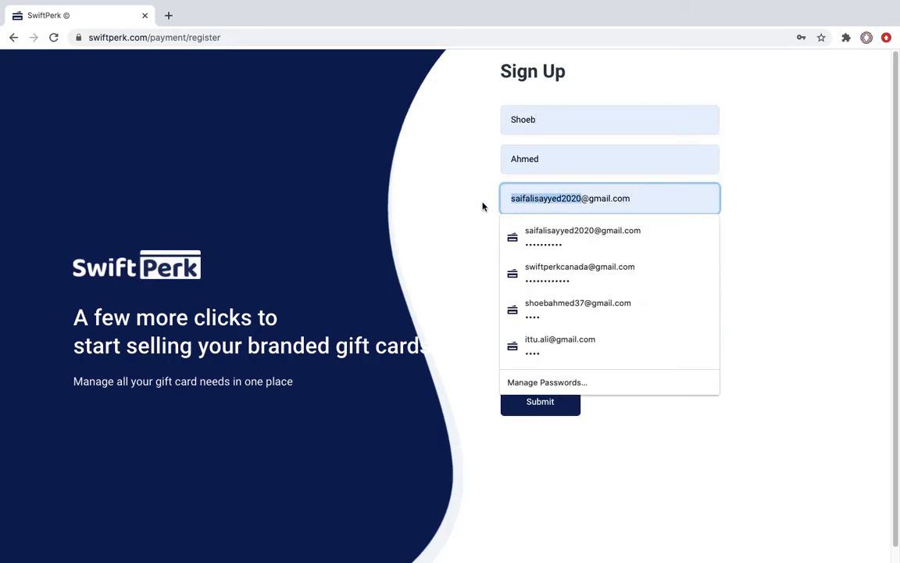
pyautogui.write('shoeb')
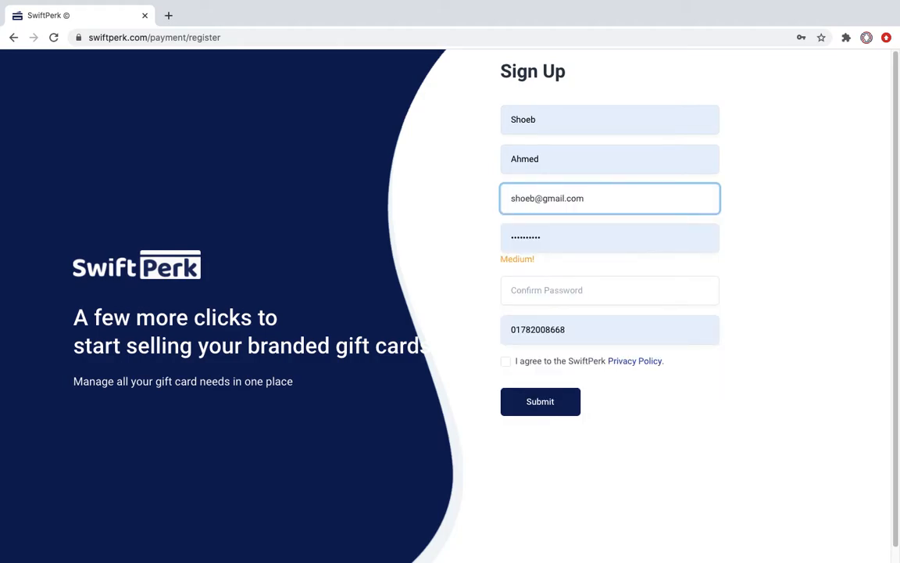
pyautogui.write('007')
# Step: Enter and confirm the account password, accept the privacy policy, and submit the sign-up form
pyautogui.click(551, 291)
pyautogui.doubleClick(573, 244)
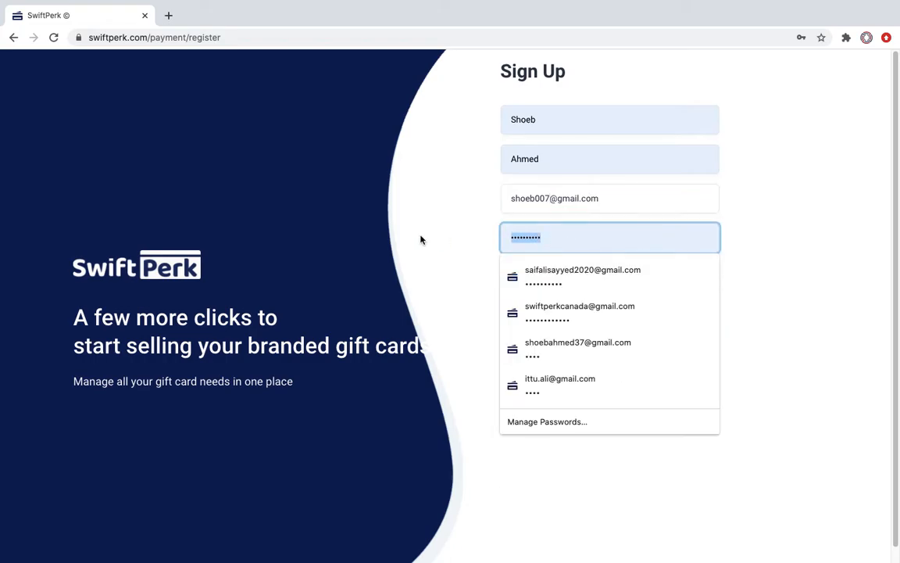
pyautogui.write('•••••••••')
pyautogui.click(514, 289)
pyautogui.write('••••••••')
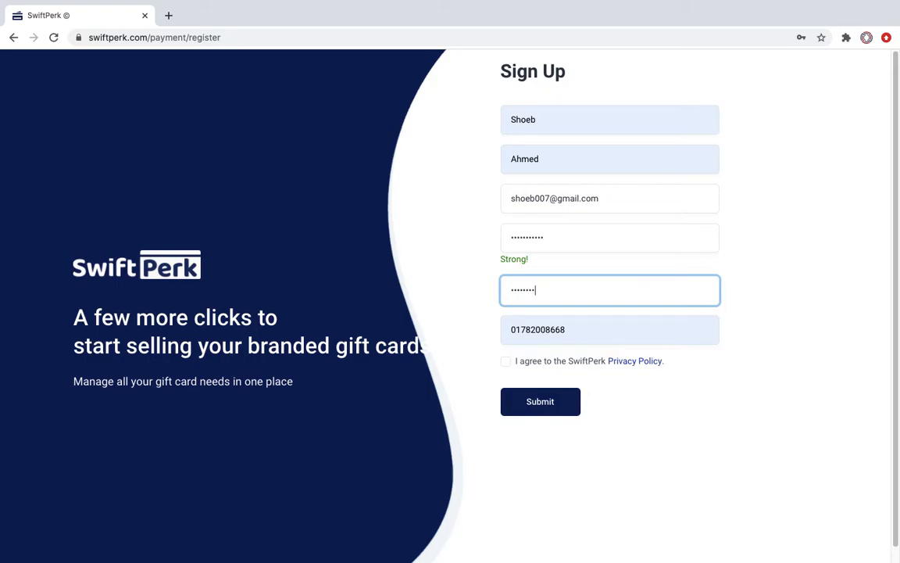
pyautogui.click(505, 361)
pyautogui.click(535, 402)
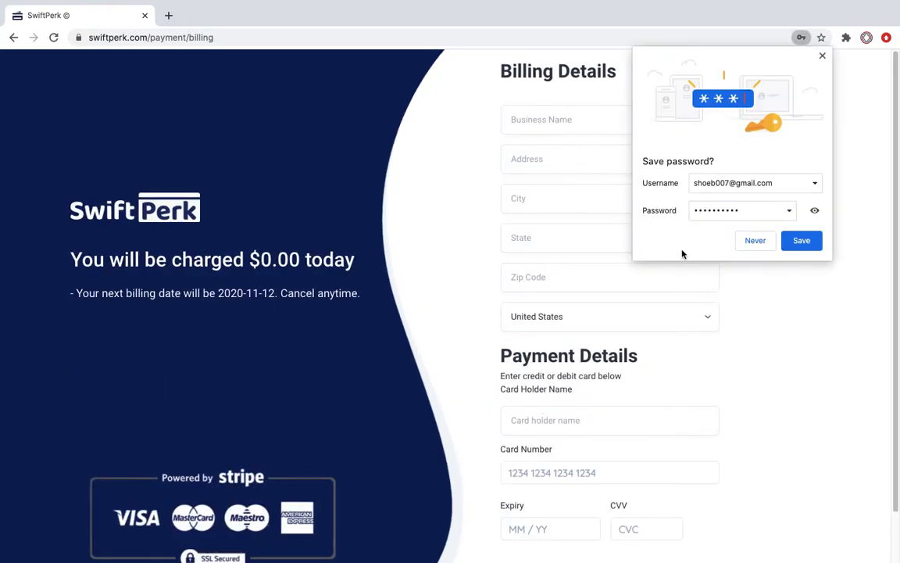
# Step: Decline saving the password and autofill billing details with the saved MazeQube business address
pyautogui.click(753, 242)
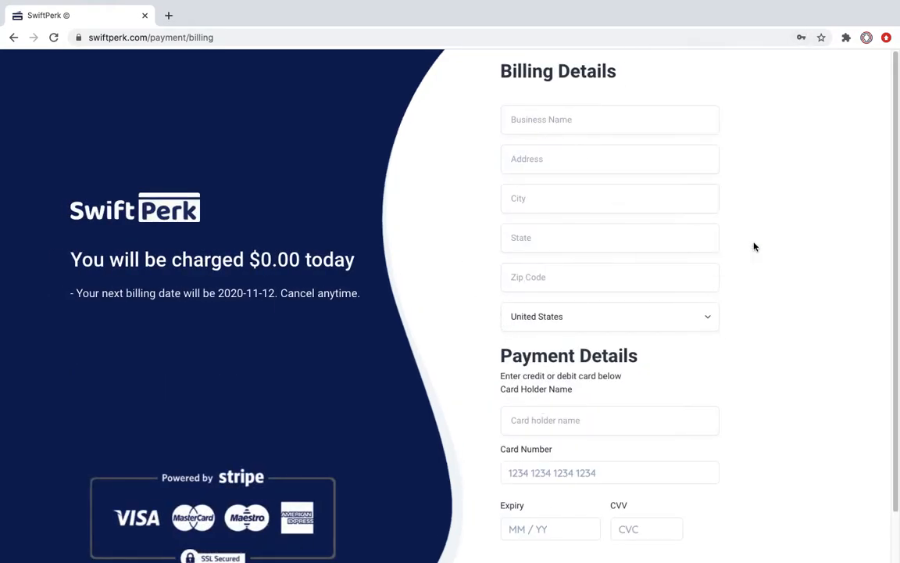
pyautogui.click(548, 121)
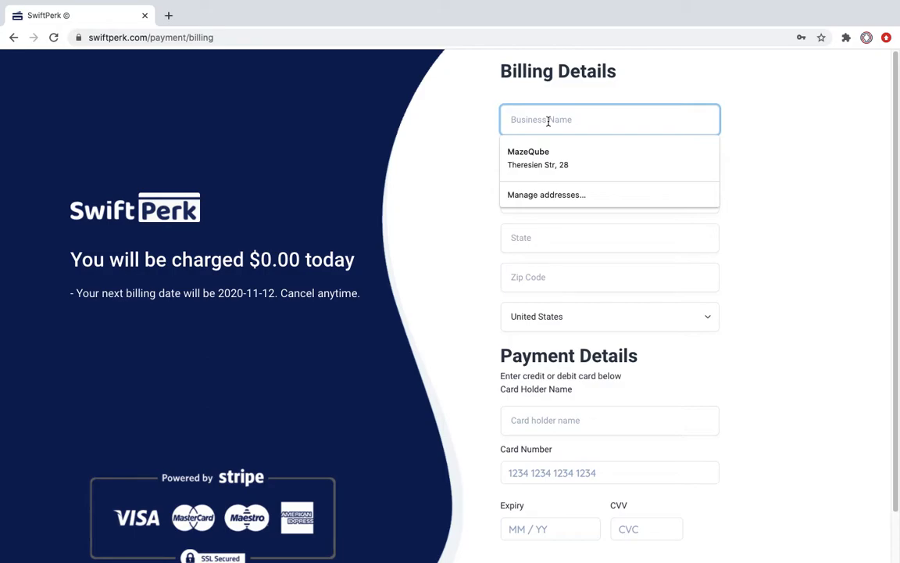
pyautogui.click(532, 153)
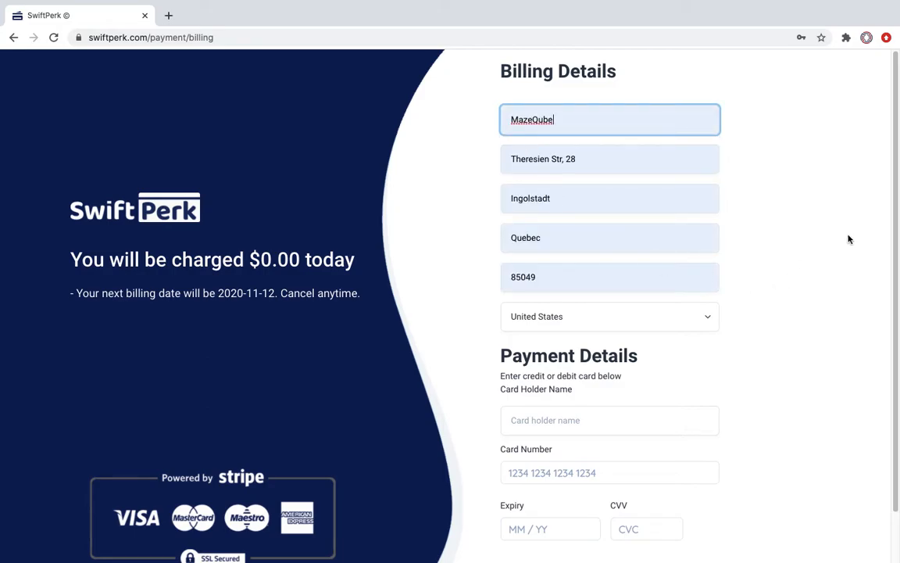
# Step: Review the filled billing form, then go back from the billing page
pyautogui.scroll(-1, 825, 251)
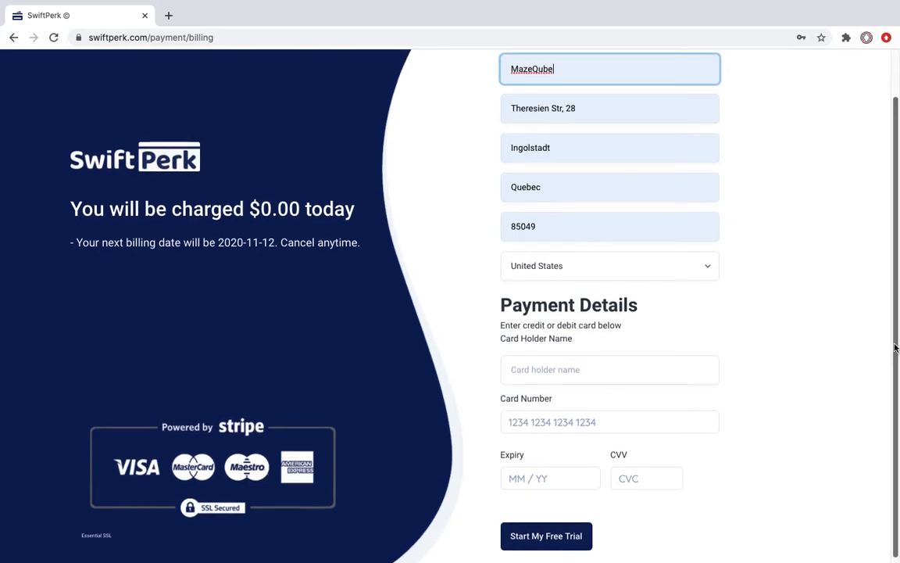
pyautogui.moveTo(268, 438)
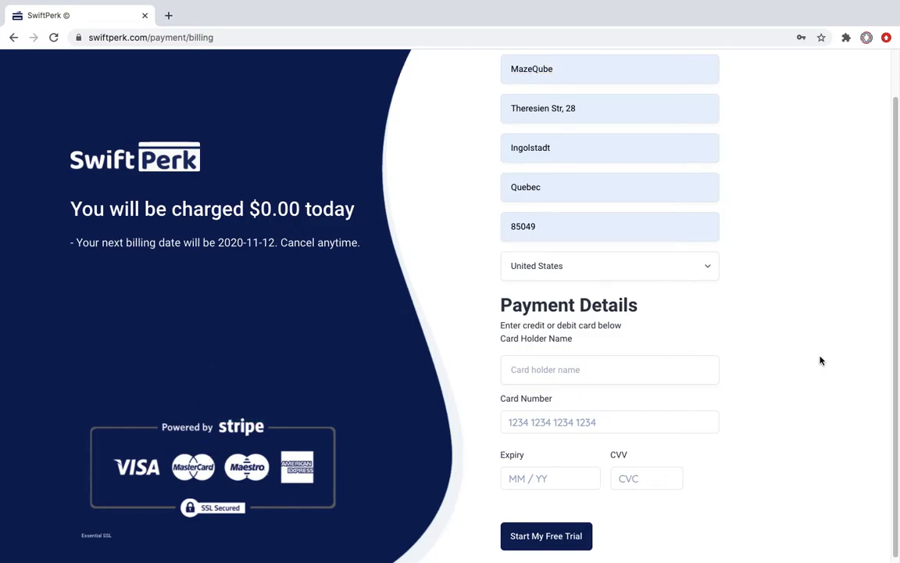
pyautogui.moveTo(898, 292); pyautogui.dragTo(899, 262)
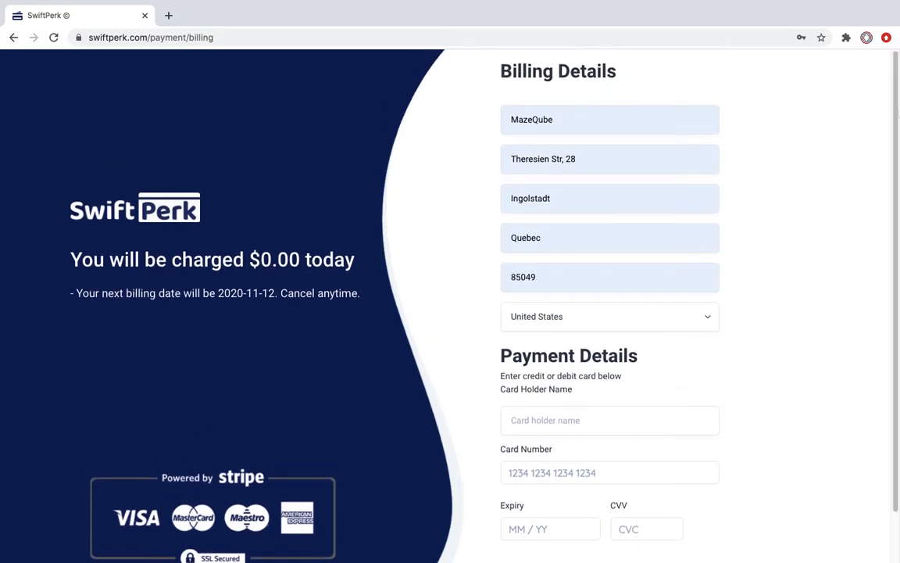
pyautogui.click(16, 37)
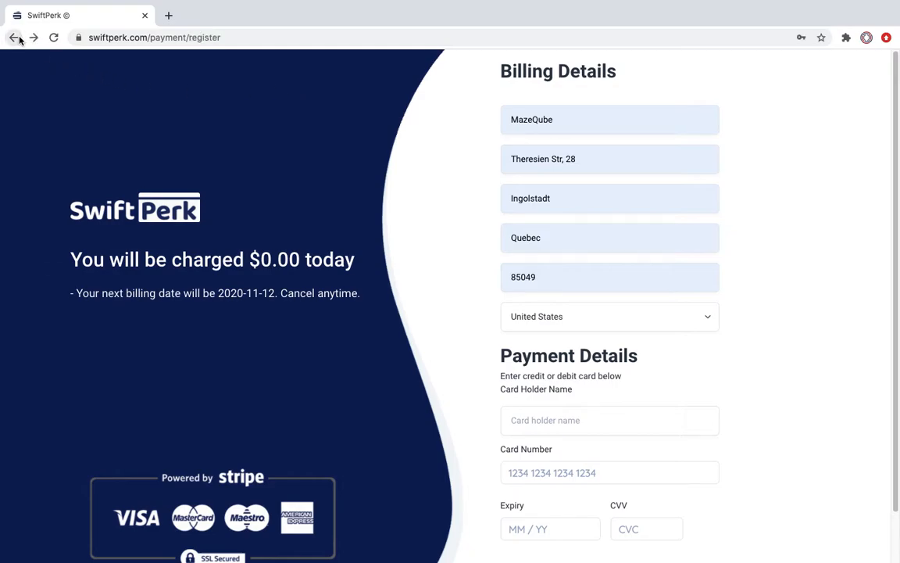
# Step: Return to the homepage and log in to the admin dashboard with the prefilled credentials
pyautogui.click(9, 39)
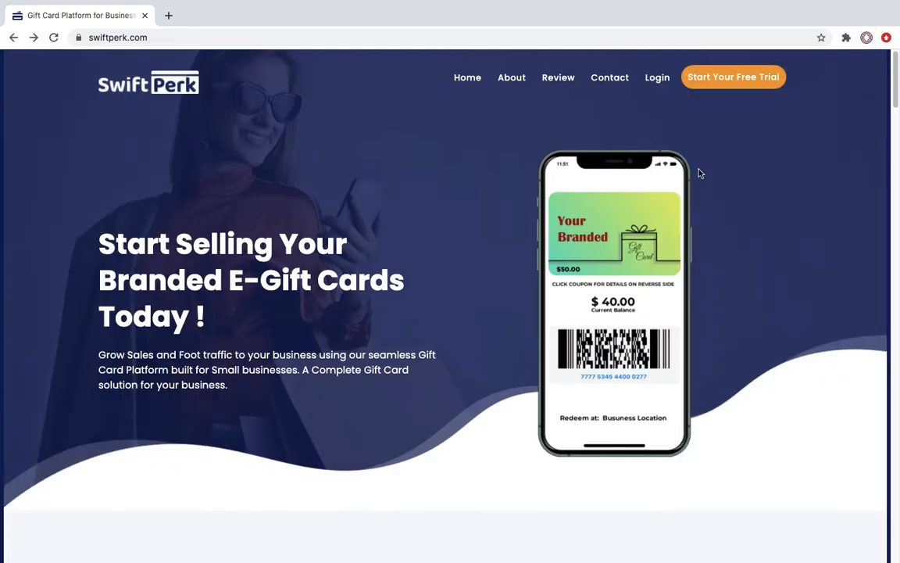
pyautogui.click(666, 82)
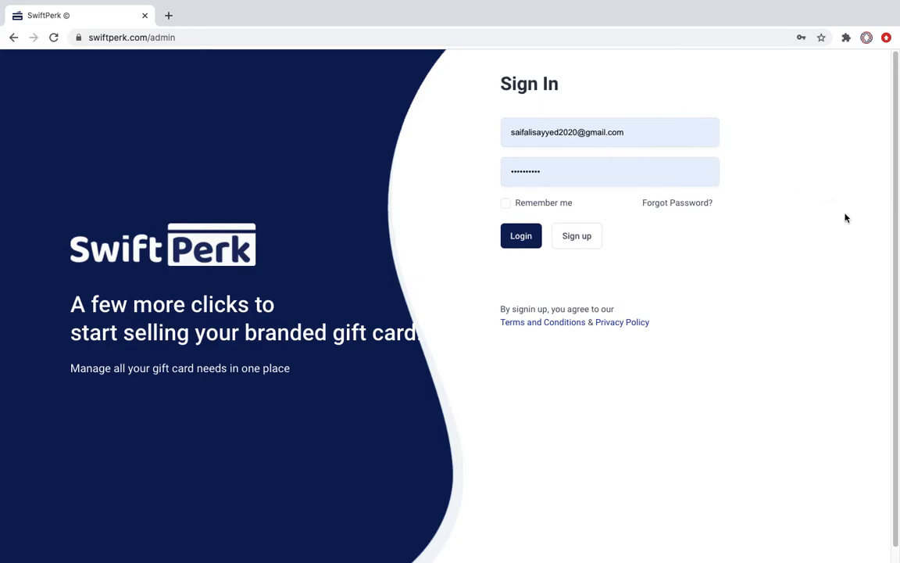
pyautogui.click(524, 236)
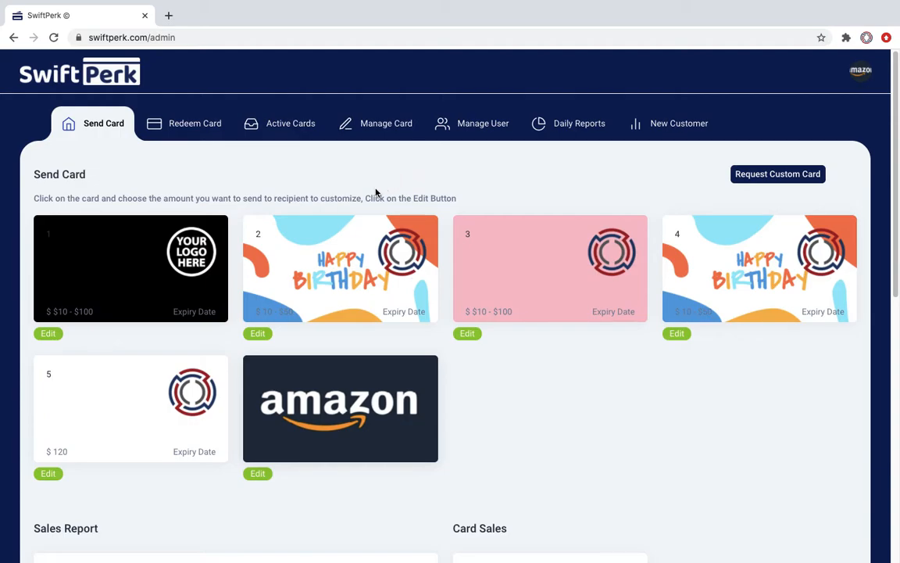
# Step: Open the send form for birthday card 2 and enter an amount of 150
pyautogui.click(351, 280)
pyautogui.click(389, 171)
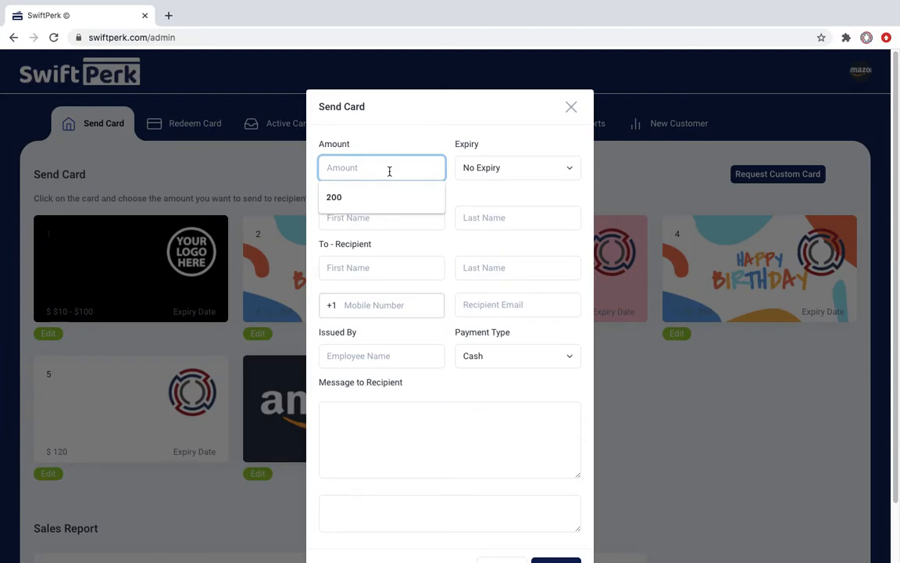
pyautogui.click(570, 108)
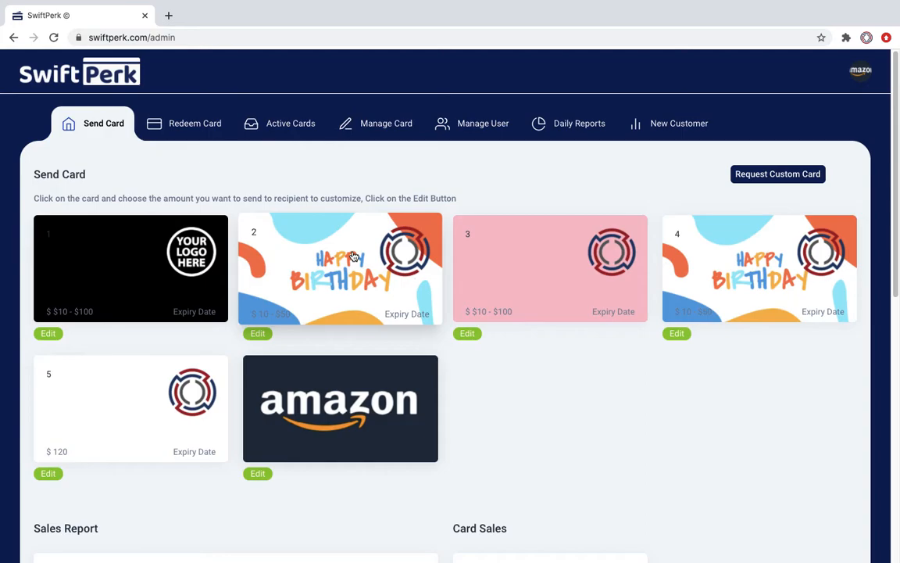
pyautogui.click(354, 256)
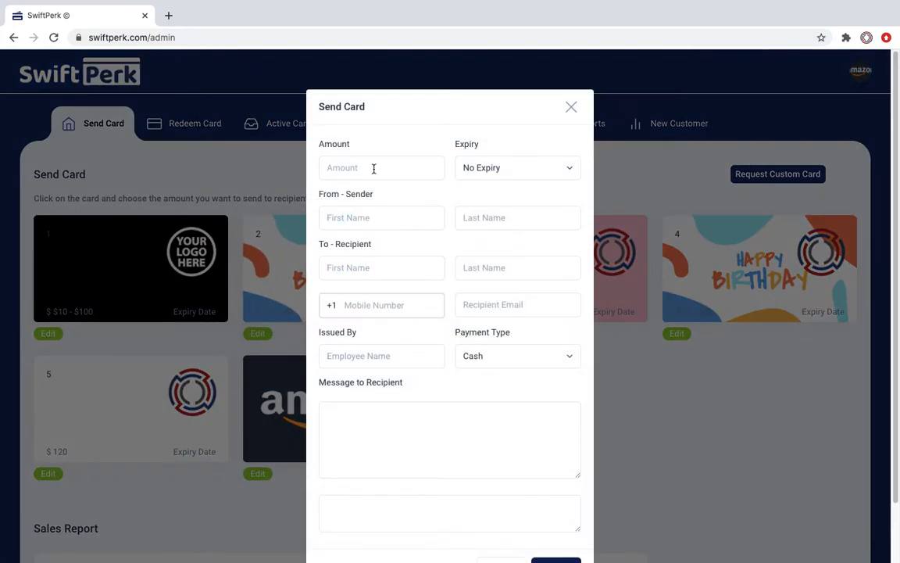
pyautogui.click(373, 169)
pyautogui.write('1')
pyautogui.press('BackSpace')
pyautogui.write('150')
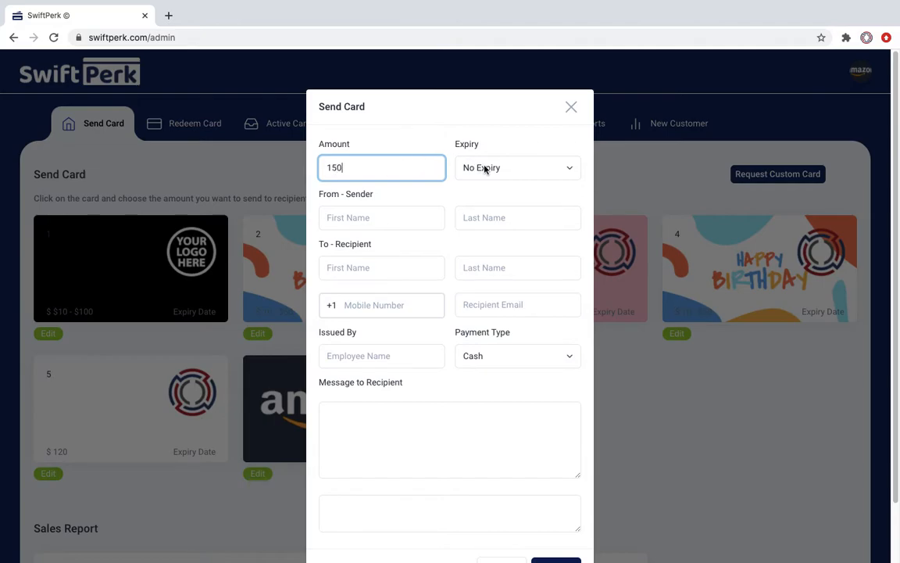
# Step: Enter the sender's and recipient's first and last names
pyautogui.click(394, 217)
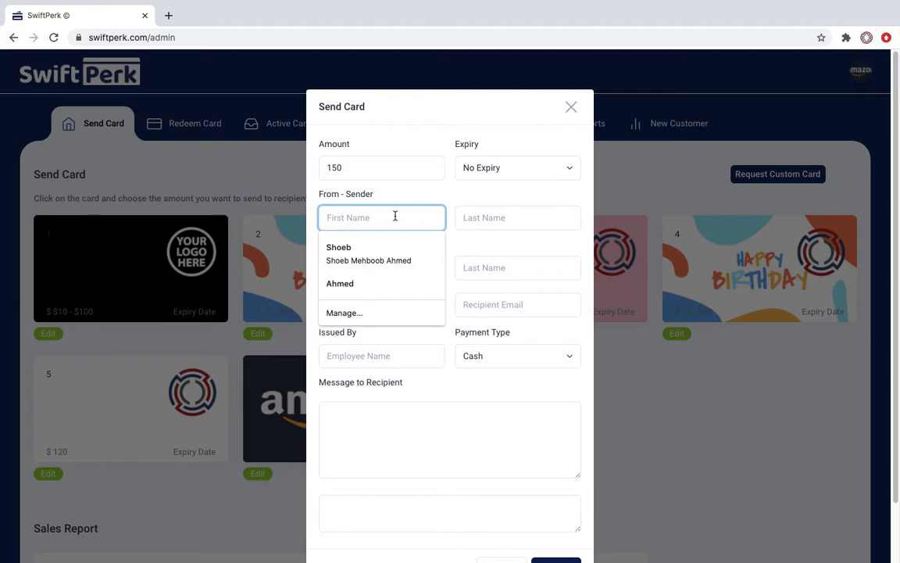
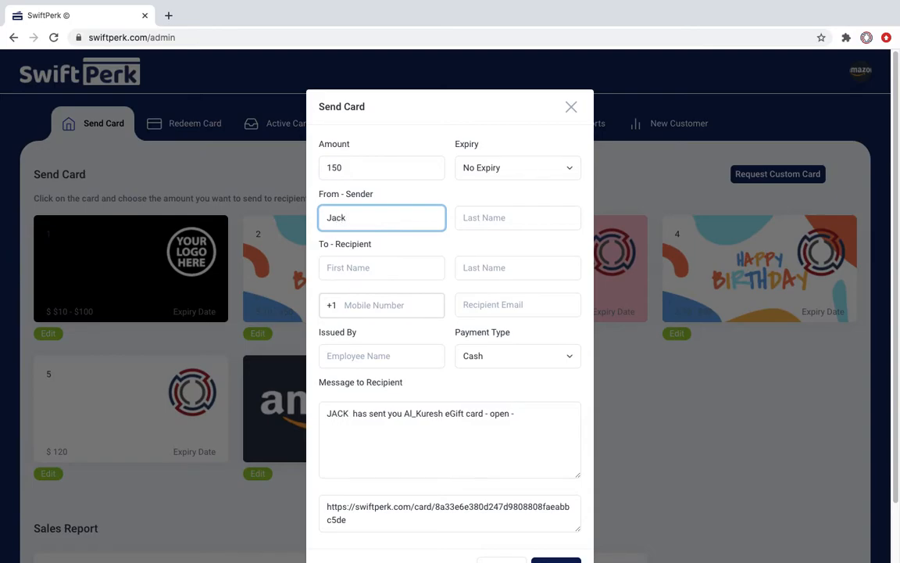
pyautogui.click(500, 210)
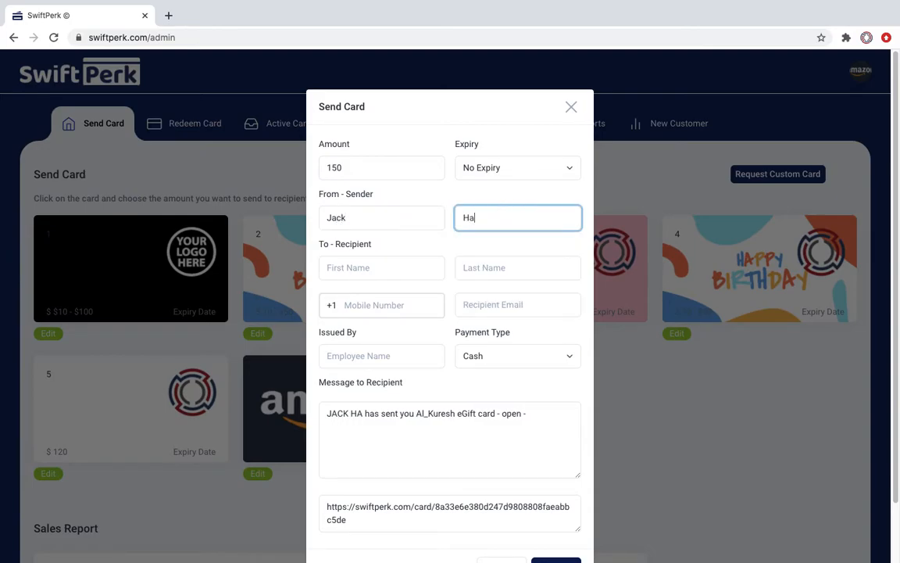
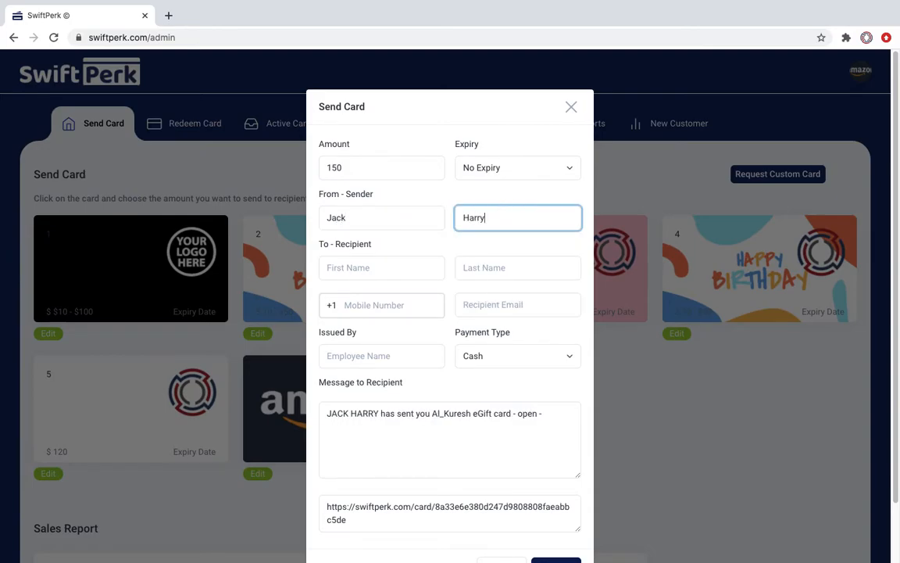
pyautogui.click(406, 269)
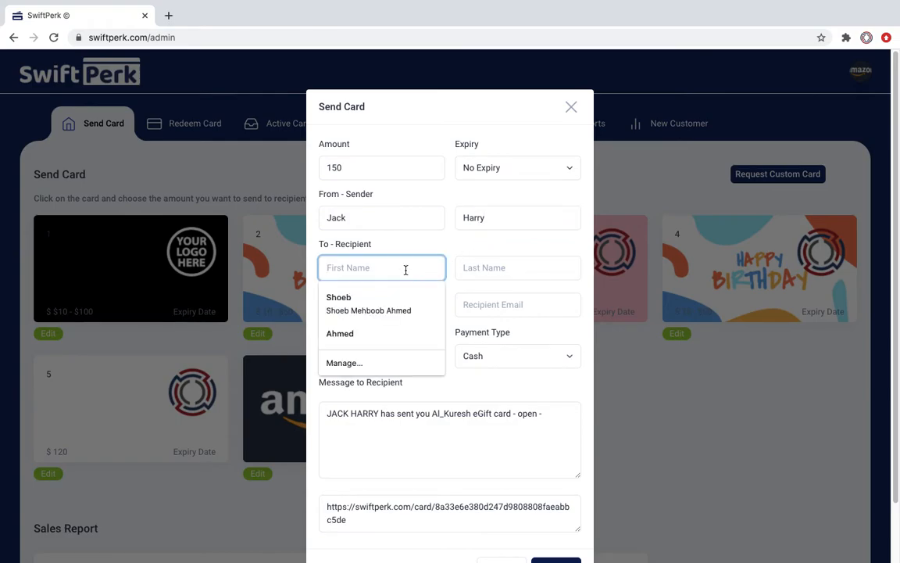
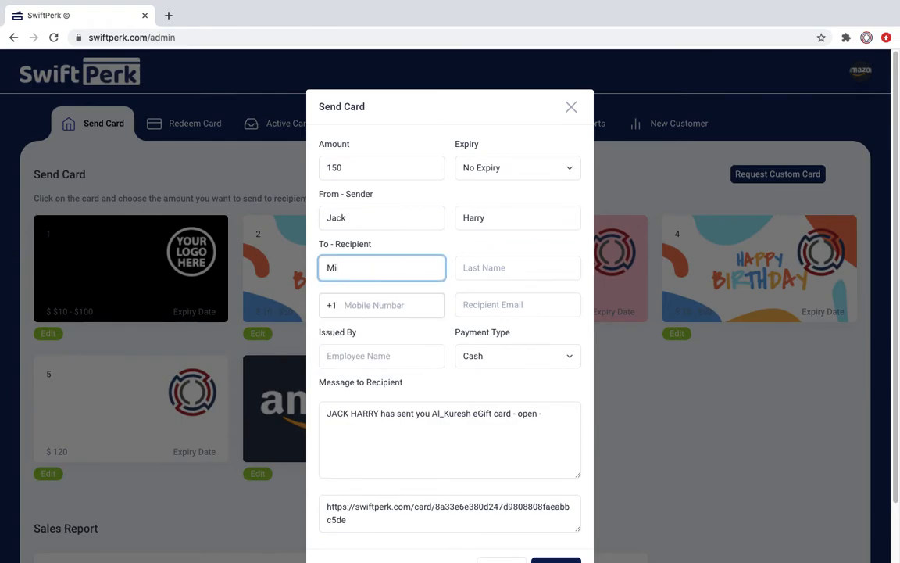
pyautogui.click(491, 269)
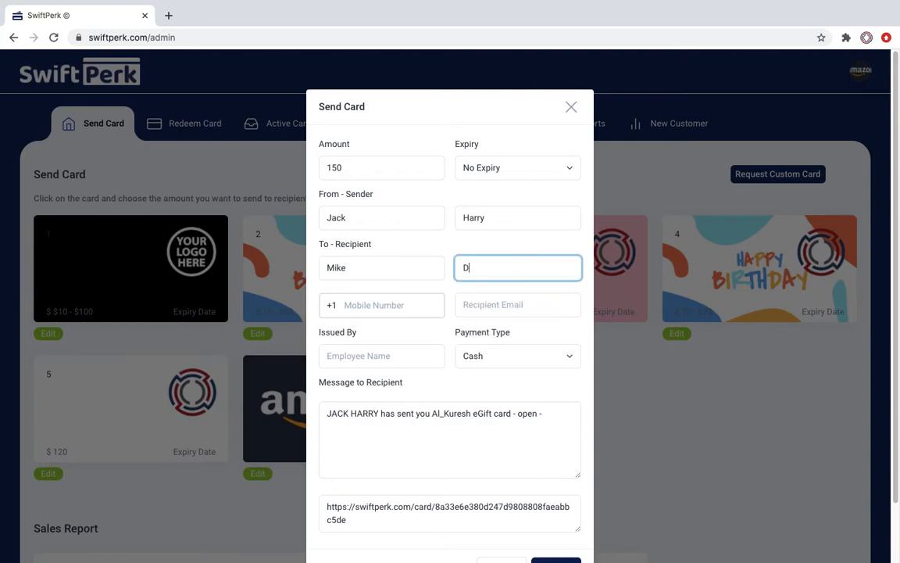
# Step: Add the recipient's mobile number and e-mail, the issuing employee's name, and keep Cash payment
pyautogui.click(403, 305)
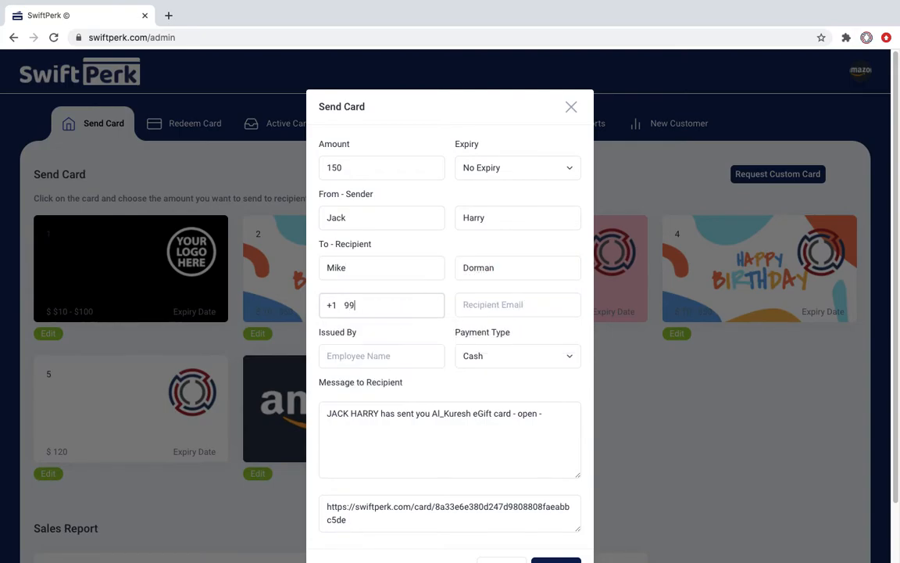
pyautogui.click(486, 304)
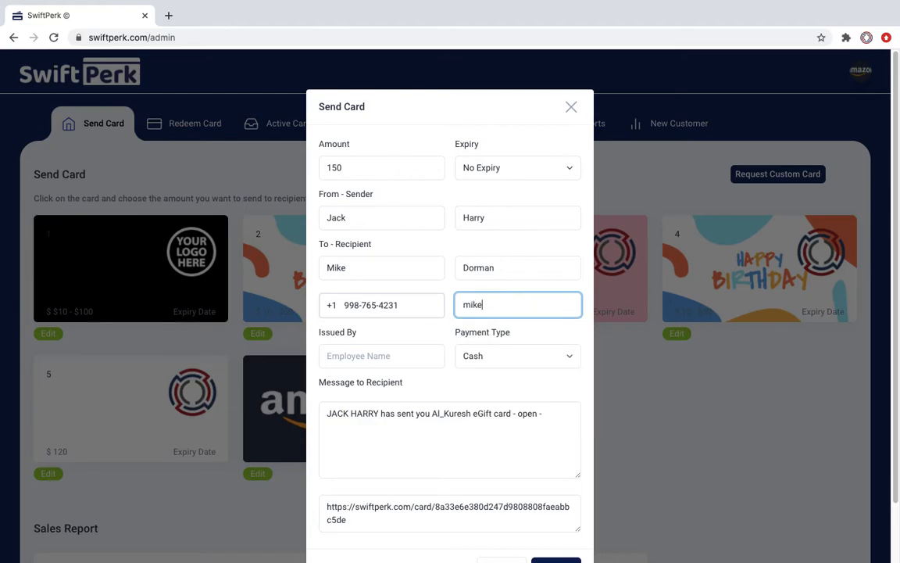
pyautogui.click(382, 357)
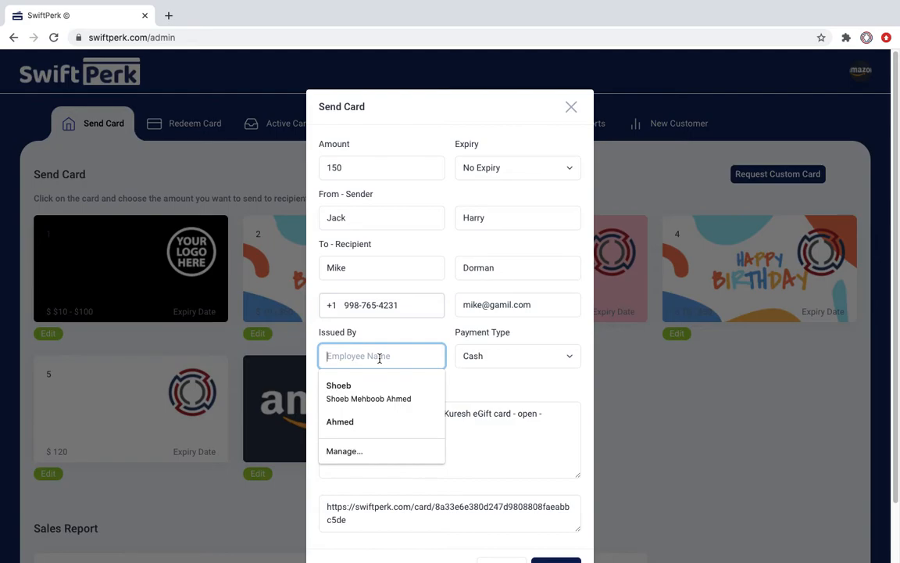
pyautogui.write('Chris')
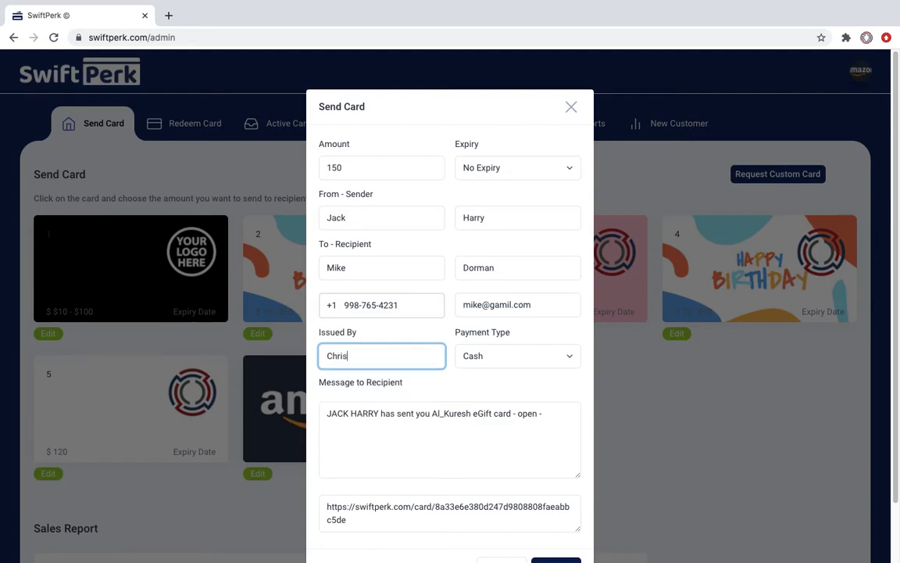
pyautogui.click(520, 361)
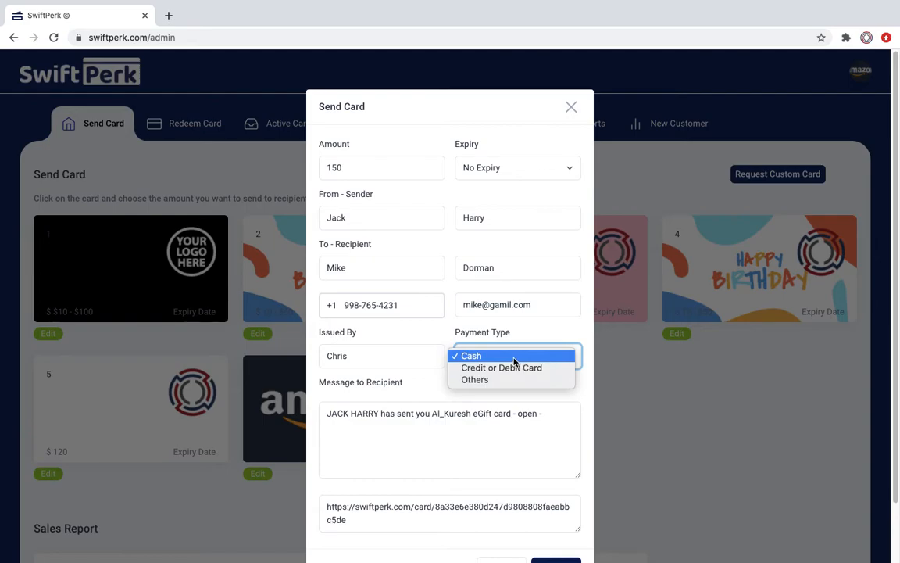
pyautogui.click(514, 358)
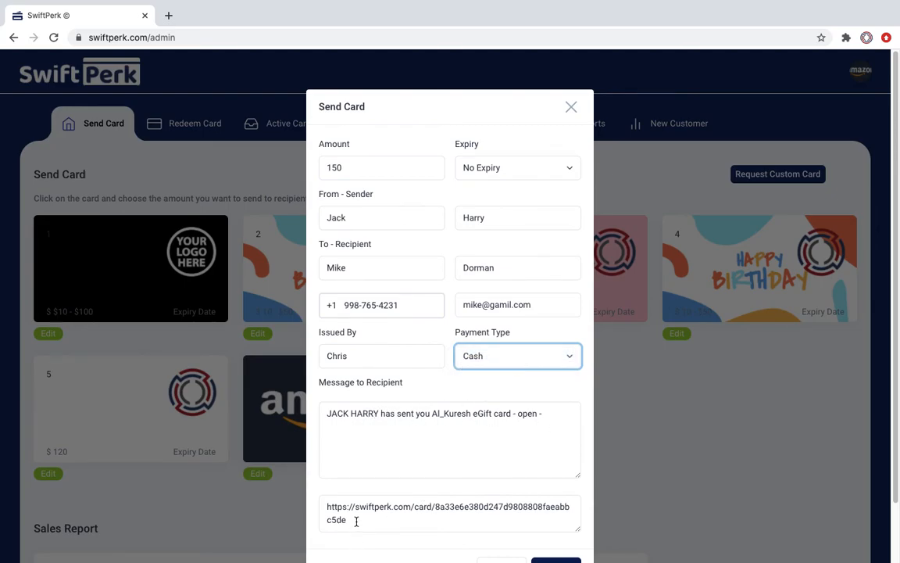
# Step: Paste the gift card link into a new browser tab, then send the $150 card
pyautogui.moveTo(356, 521); pyautogui.dragTo(324, 508)
pyautogui.press('super+c')
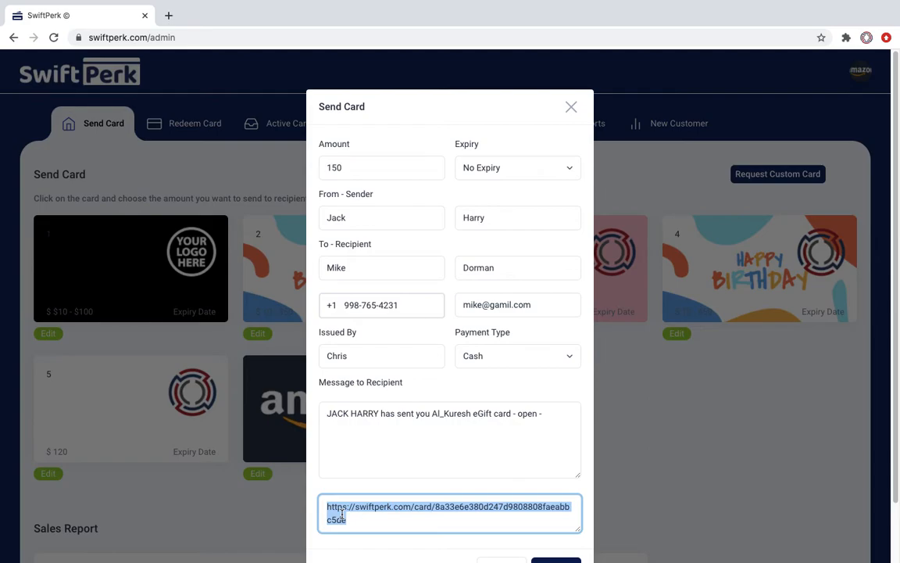
pyautogui.click(551, 451)
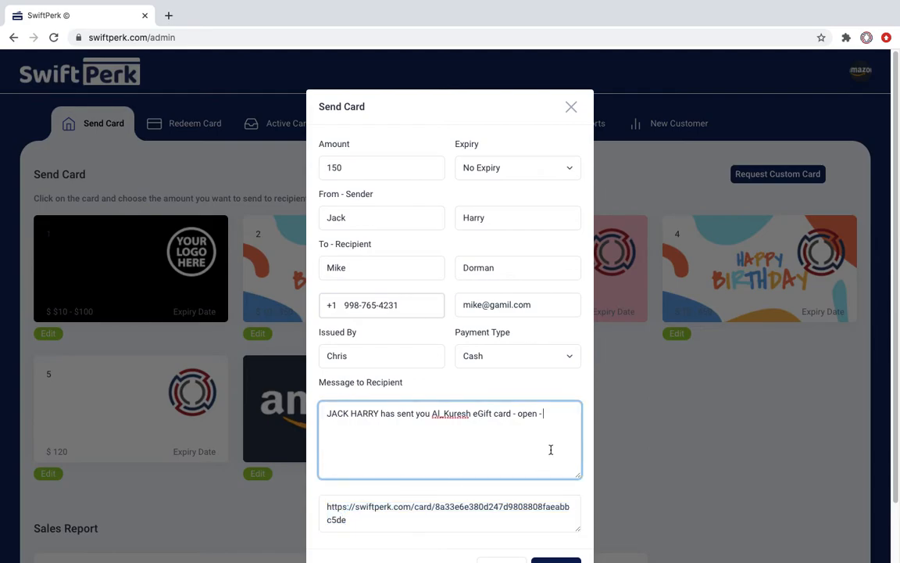
pyautogui.click(166, 16)
pyautogui.press('super+v')
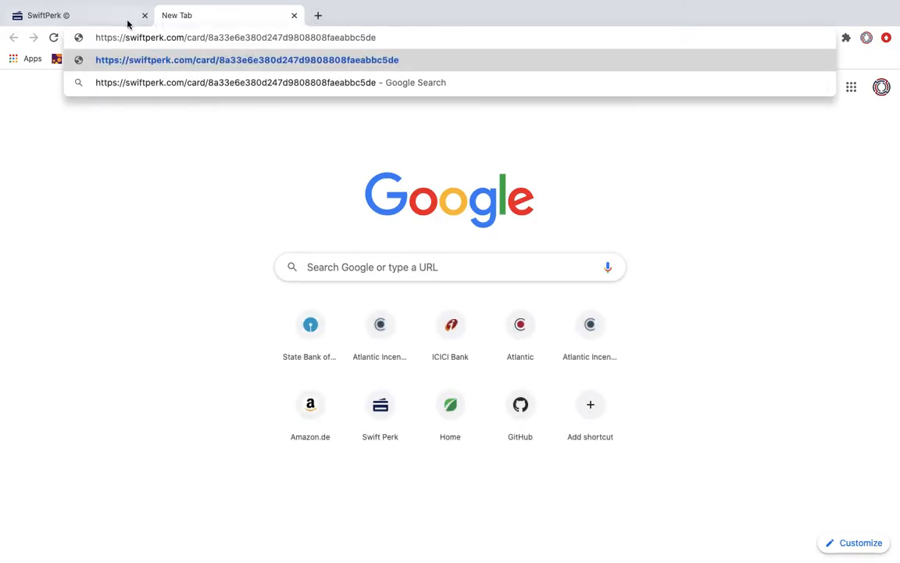
pyautogui.click(101, 20)
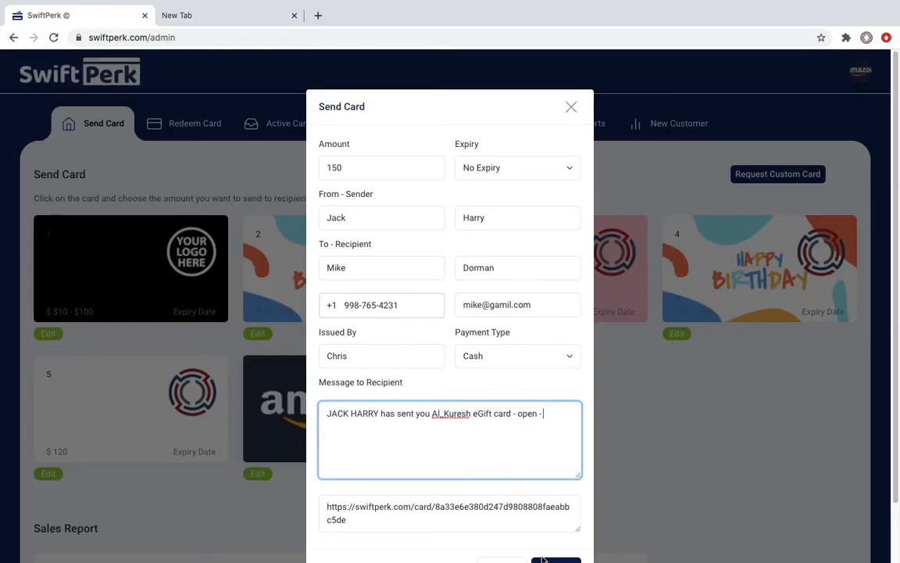
pyautogui.scroll(-2, 868, 227)
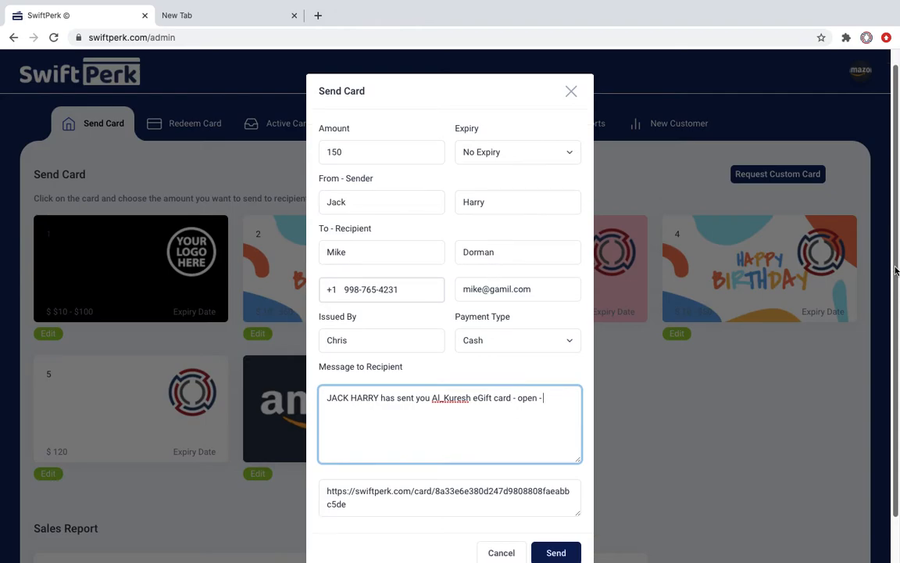
pyautogui.click(567, 503)
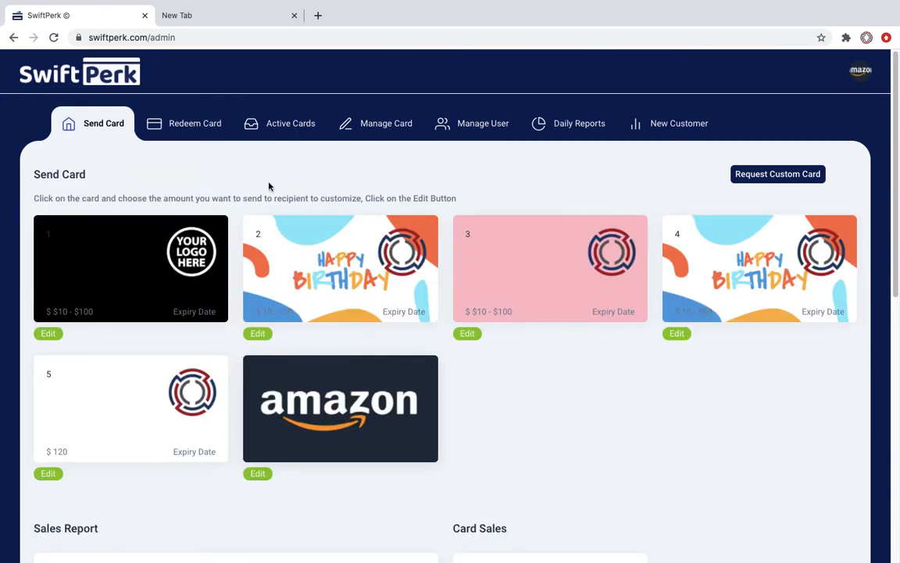
pyautogui.click(227, 16)
pyautogui.hotkey('ctrl', 'v')
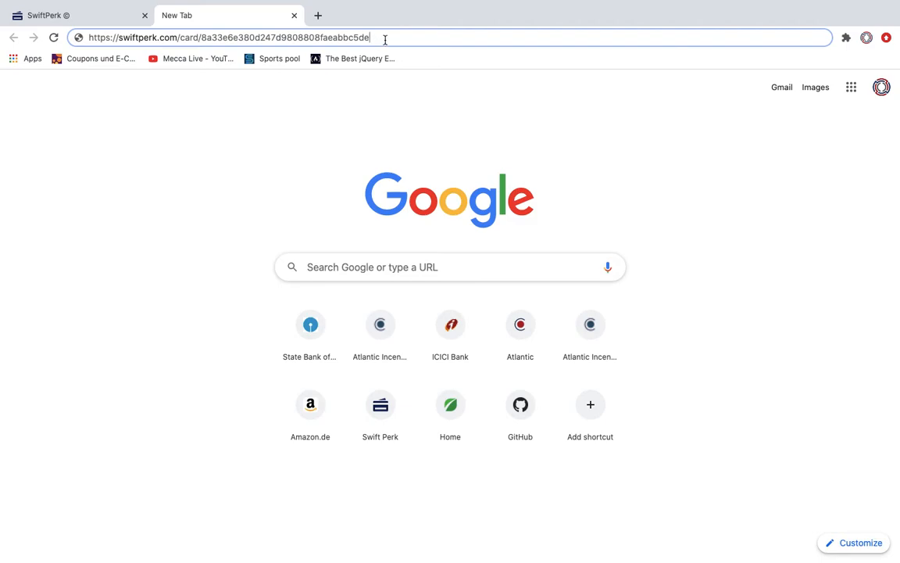
pyautogui.press('Return')
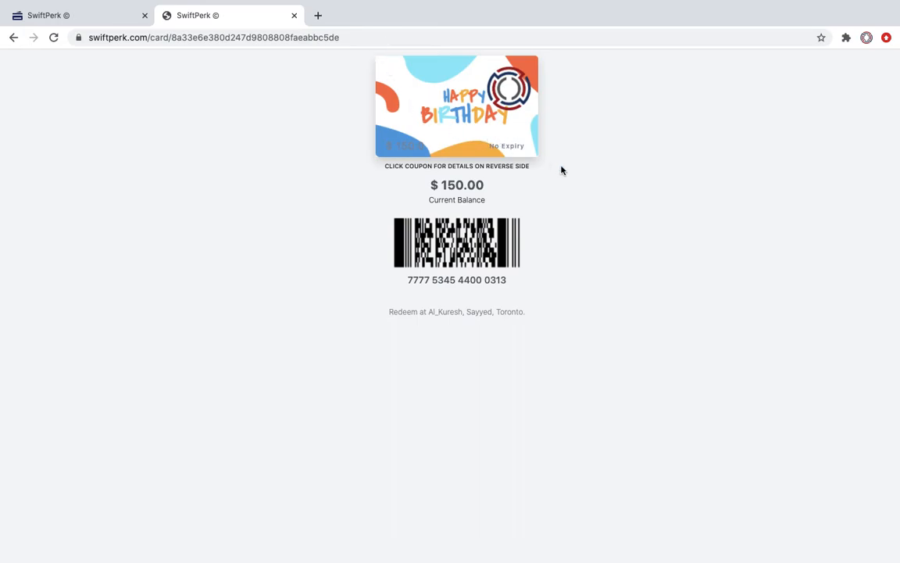
pyautogui.rightClick(622, 197)
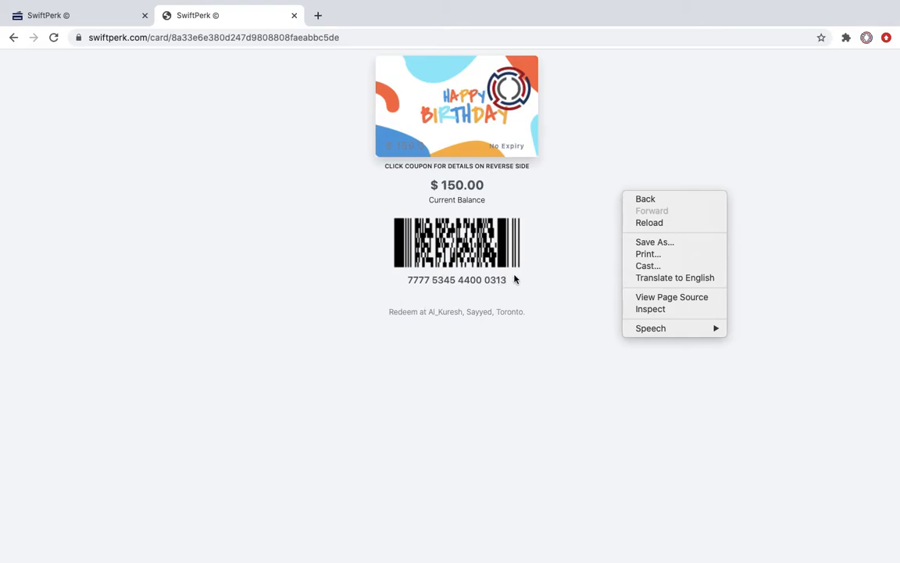
pyautogui.click(651, 310)
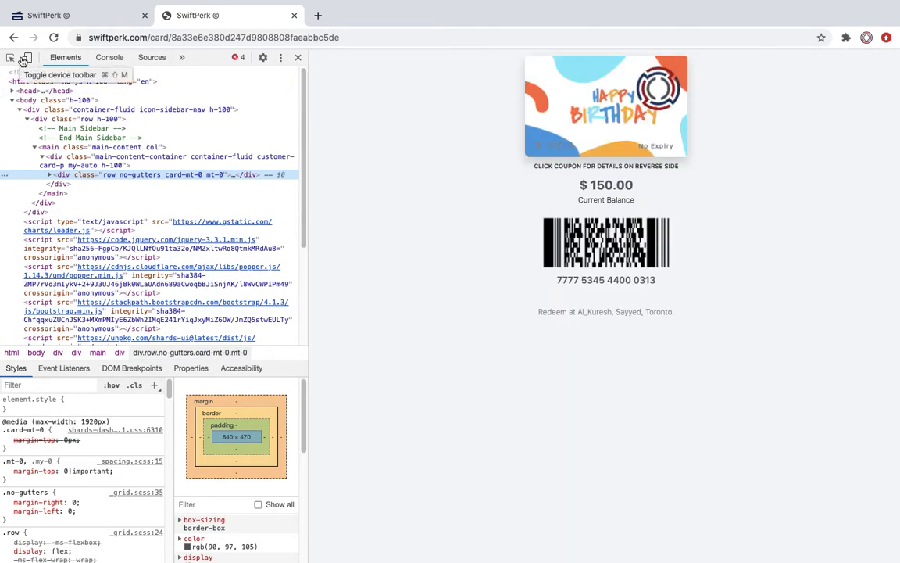
pyautogui.click(27, 58)
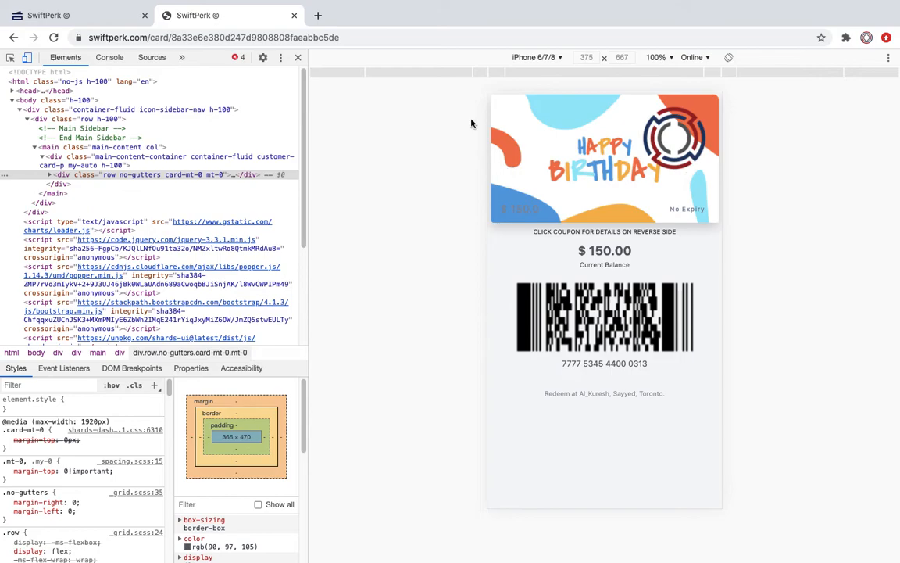
pyautogui.click(298, 58)
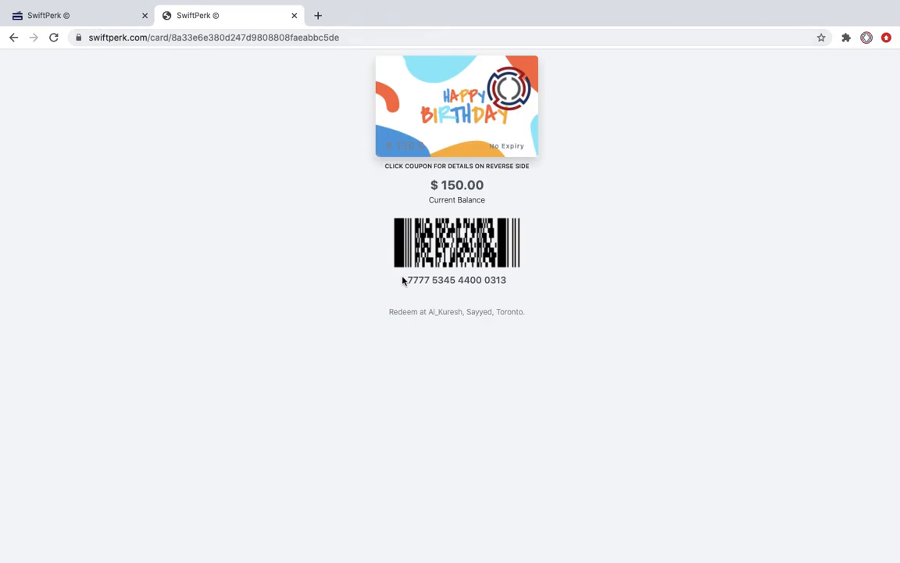
# Step: Copy the gift card number from the card page and switch back to the admin tab
pyautogui.moveTo(407, 280); pyautogui.dragTo(504, 282)
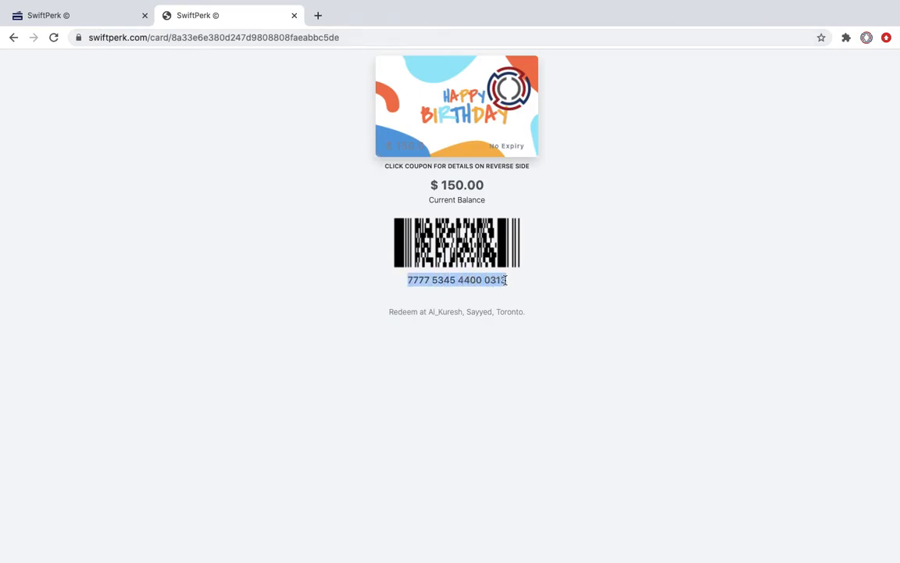
pyautogui.rightClick(497, 284)
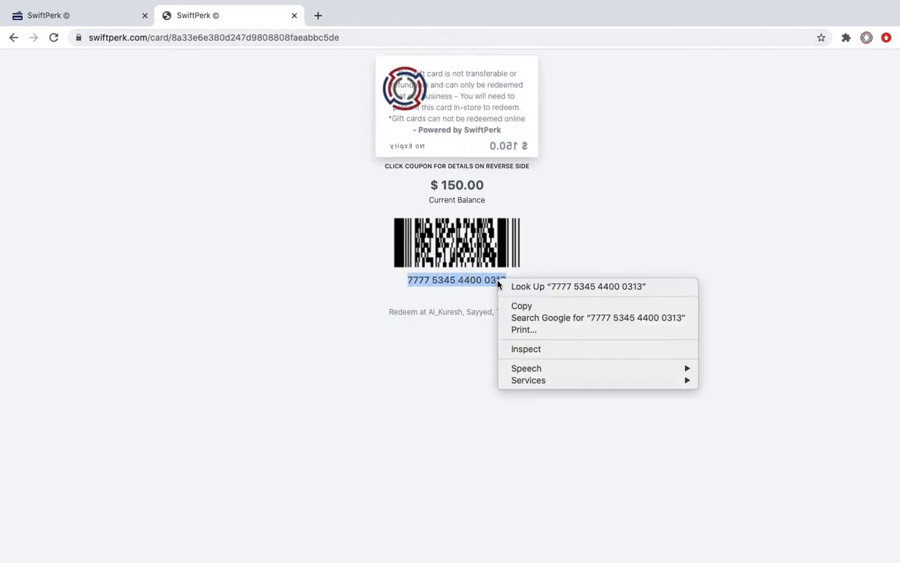
pyautogui.click(519, 306)
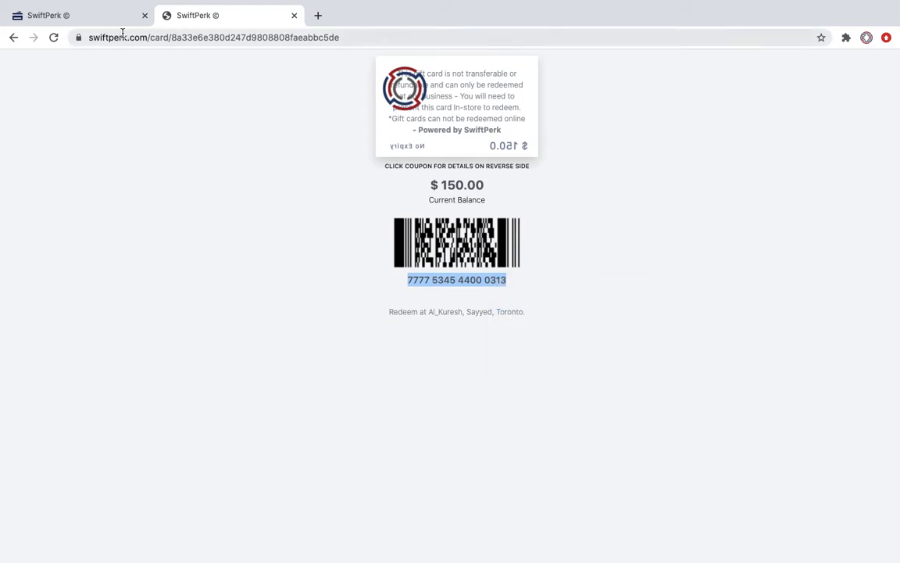
pyautogui.click(75, 17)
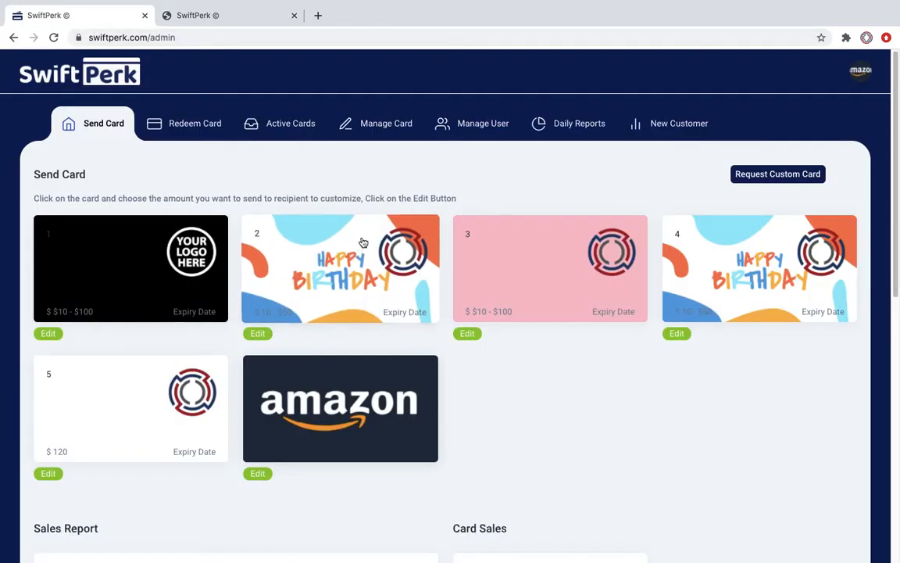
pyautogui.click(226, 17)
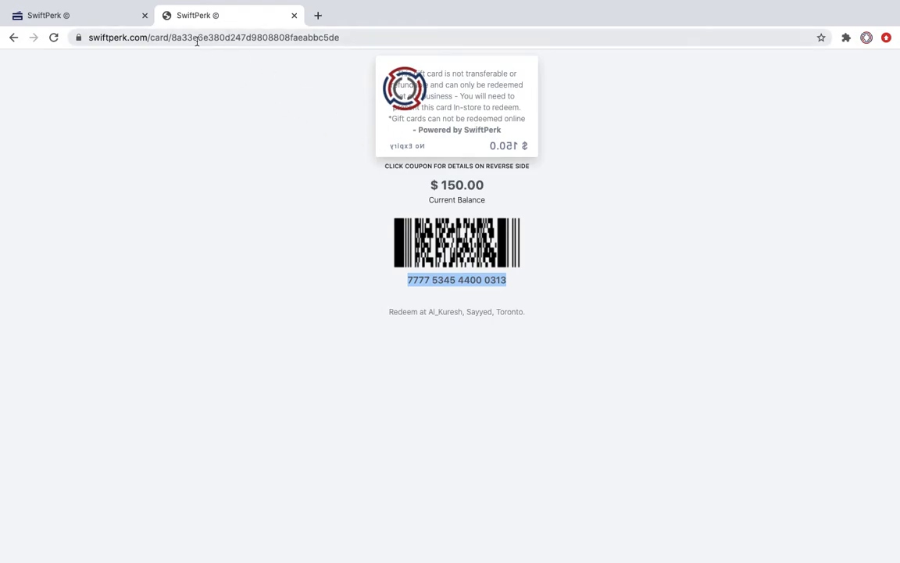
pyautogui.click(79, 18)
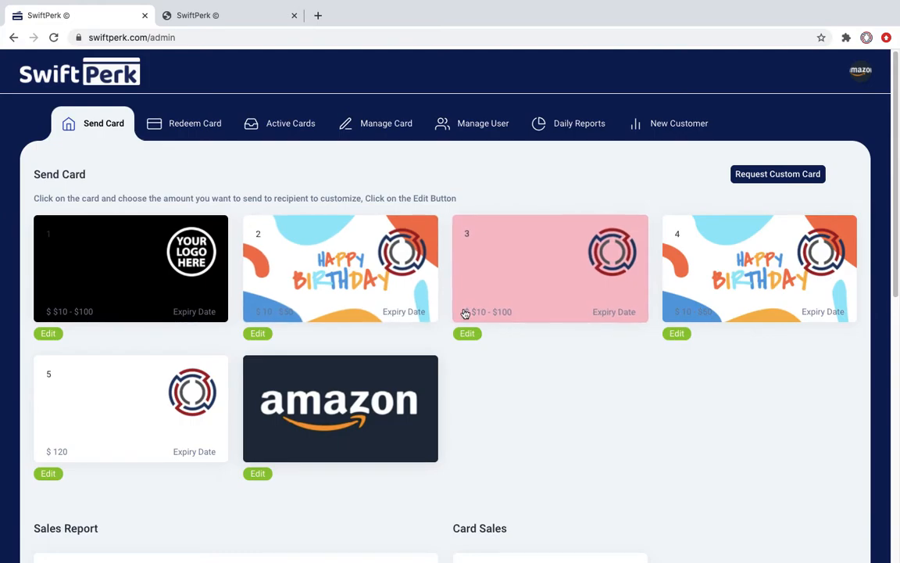
# Step: Paste the copied card number on the Redeem Card page and retrieve its $150.00 balance
pyautogui.click(195, 130)
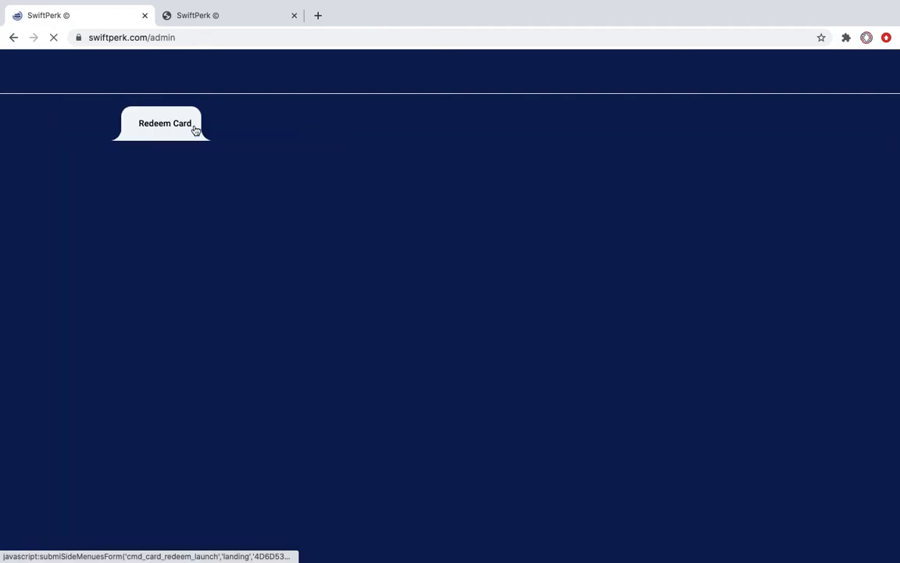
pyautogui.click(154, 287)
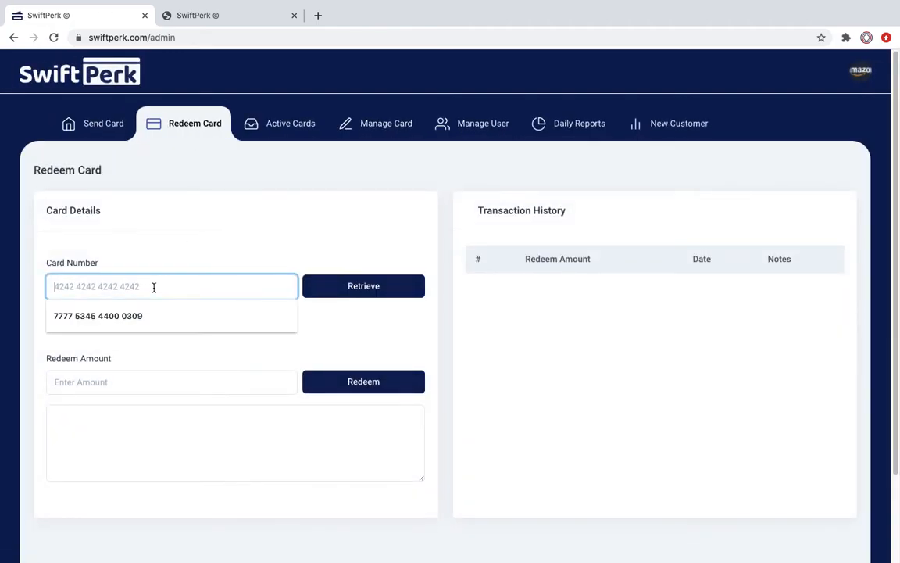
pyautogui.hotkey('ctrl', 'v')
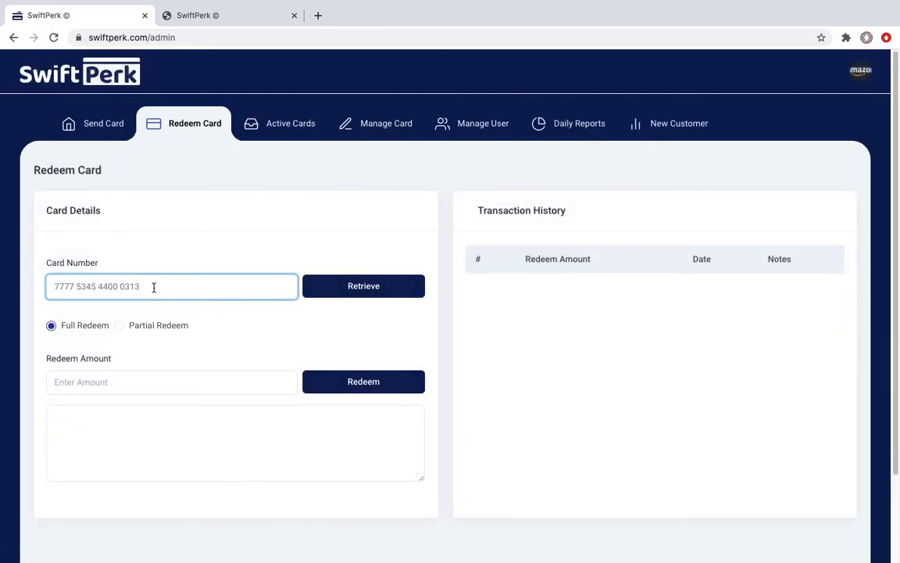
pyautogui.click(212, 16)
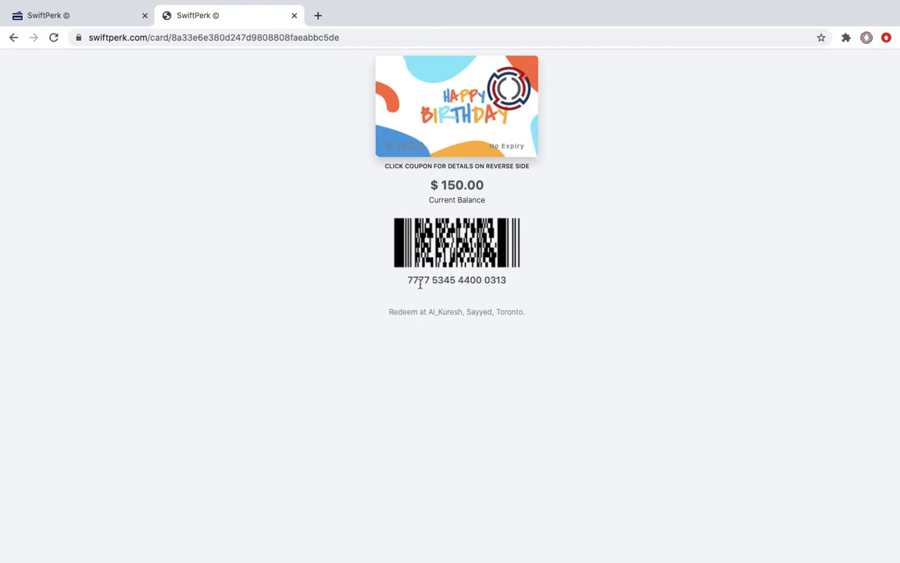
pyautogui.click(84, 21)
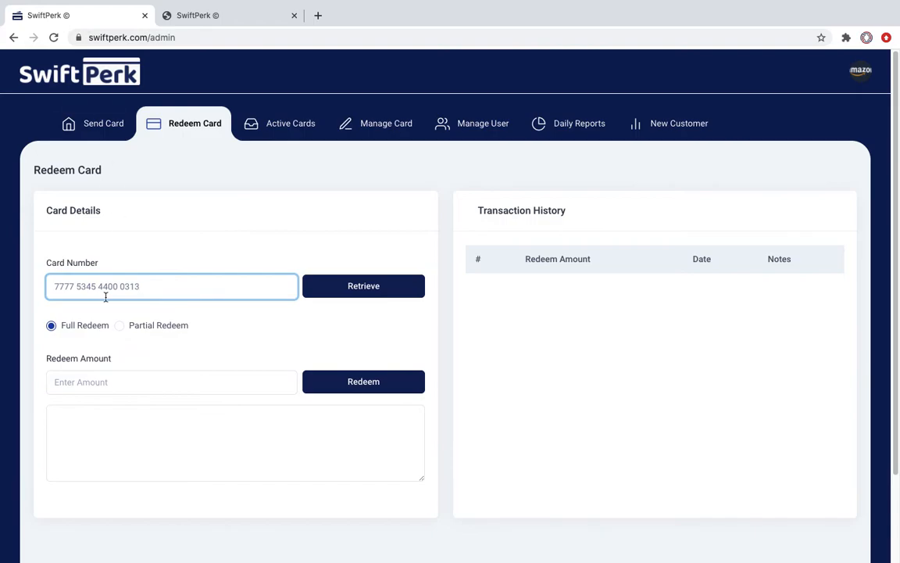
pyautogui.click(344, 295)
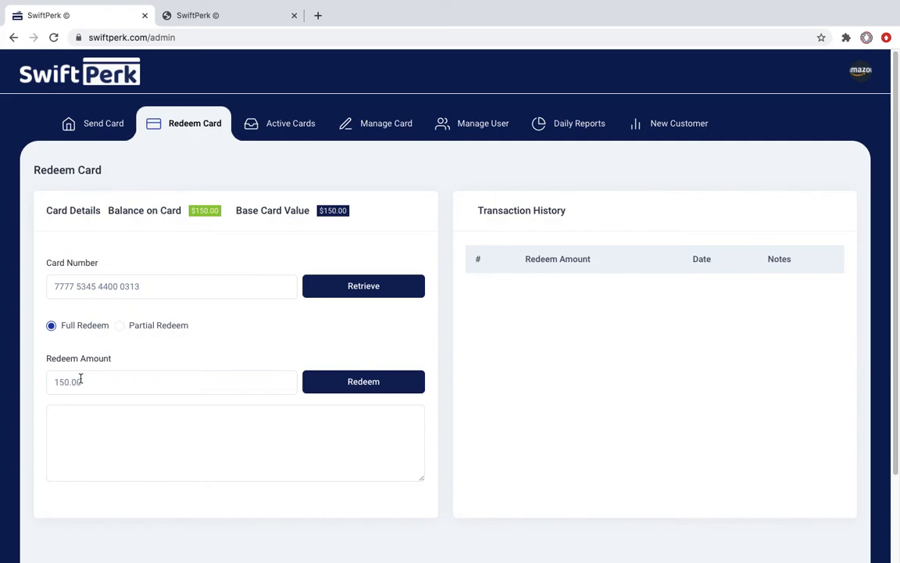
# Step: Partially redeem $10 from the card with the note 'Bill for Pizza #12321'
pyautogui.click(122, 326)
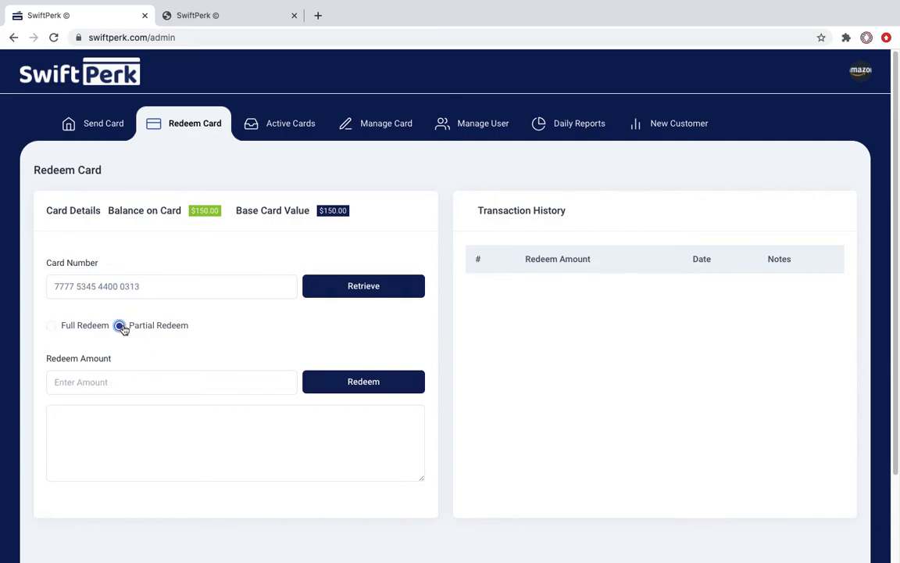
pyautogui.click(105, 381)
pyautogui.write('10')
pyautogui.click(159, 428)
pyautogui.write('B')
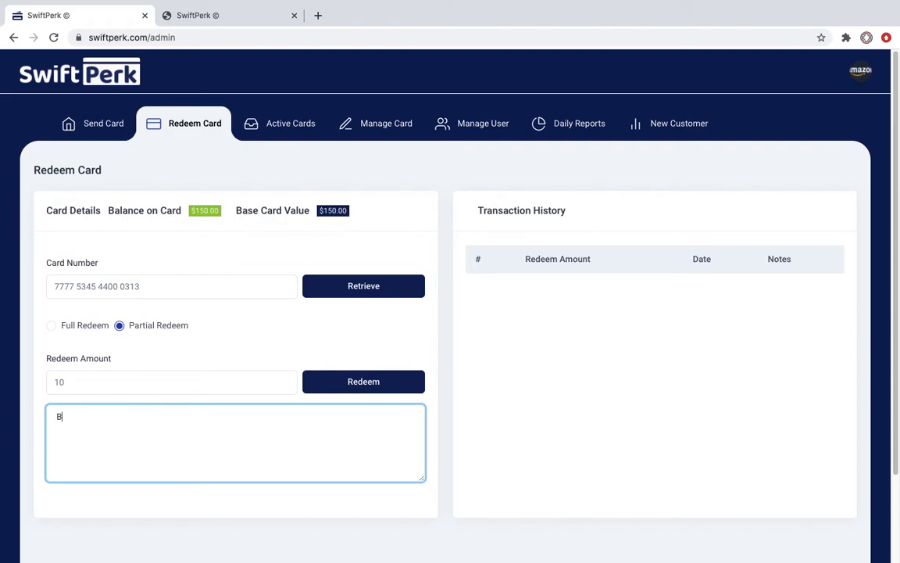
pyautogui.write('ill for Piza')
pyautogui.press('BackSpace')
pyautogui.write('za #12321')
pyautogui.click(390, 382)
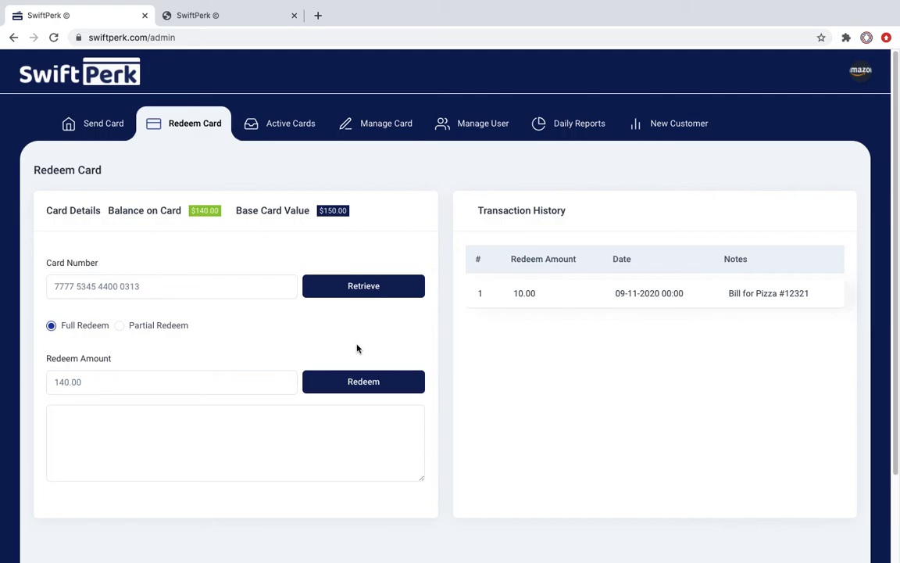
# Step: Choose Partial Redeem and set the redeem amount to 20
pyautogui.click(119, 325)
pyautogui.click(107, 381)
pyautogui.click(59, 411)
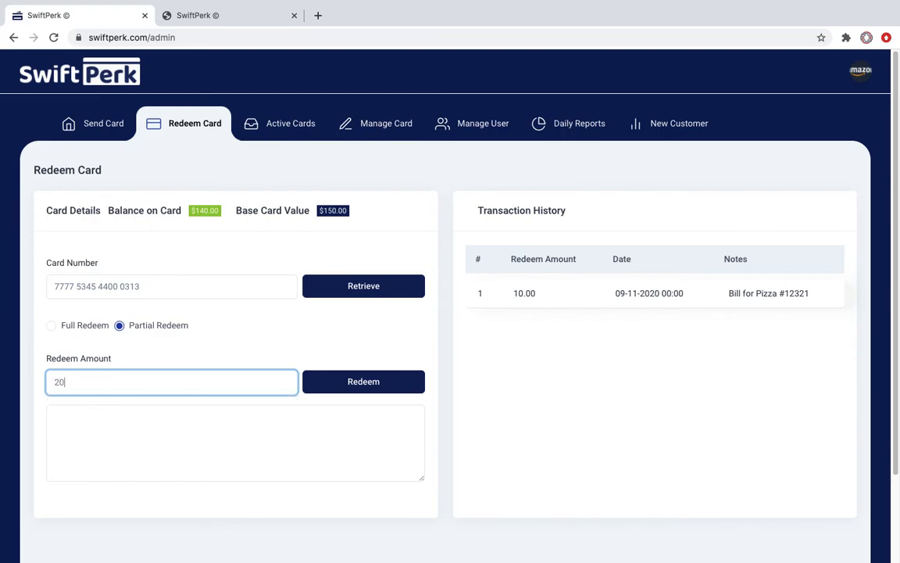
pyautogui.click(93, 437)
# Step: Enter the doner bill note with number #43521 and redeem the $20
pyautogui.write('Doner')
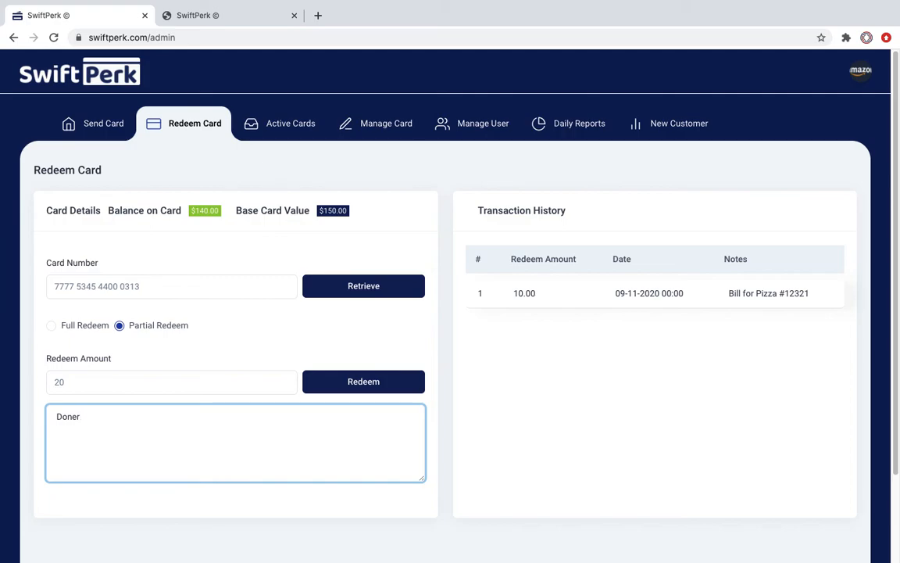
pyautogui.press('BackSpace')
pyautogui.press('BackSpace')
pyautogui.press('BackSpace')
pyautogui.press('BackSpace')
pyautogui.press('BackSpace')
pyautogui.write('Doner')
pyautogui.press('Left')
pyautogui.press('Left')
pyautogui.press('Left')
pyautogui.press('Left')
pyautogui.press('Left')
pyautogui.press('Left')
pyautogui.write('Bill f Do')
pyautogui.press('BackSpace')
pyautogui.write('or')
pyautogui.click(140, 424)
pyautogui.write('#43521')
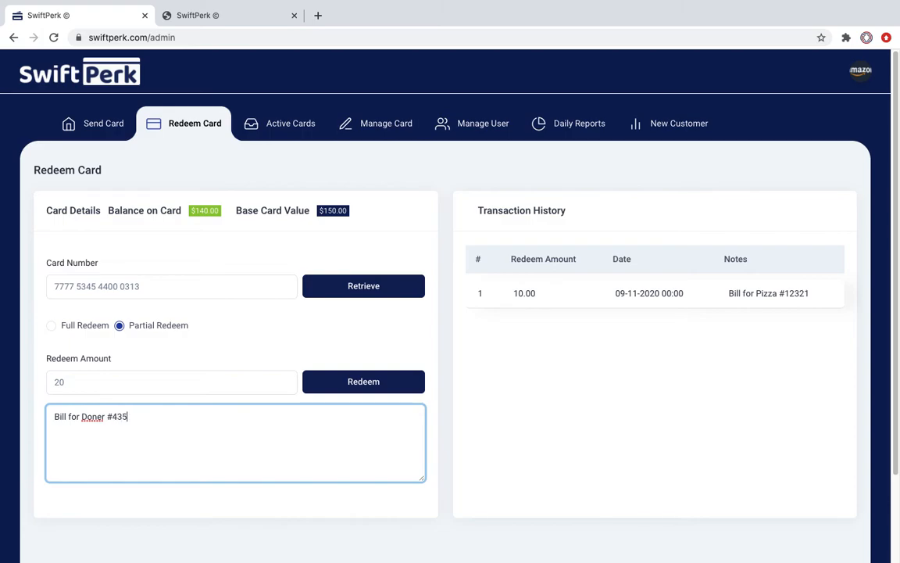
pyautogui.click(351, 383)
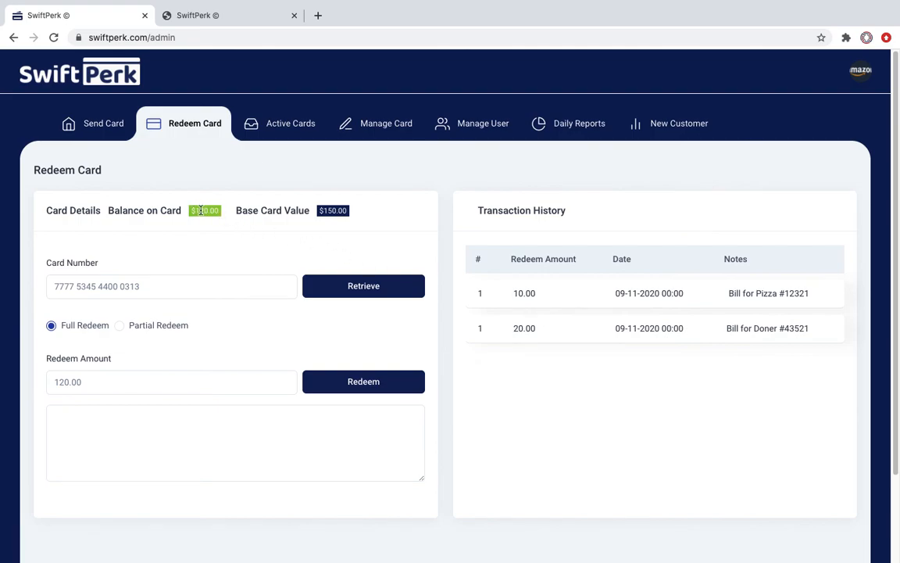
# Step: Reload the gift card page to confirm its $120.00 balance and view the card's reverse side
pyautogui.click(217, 19)
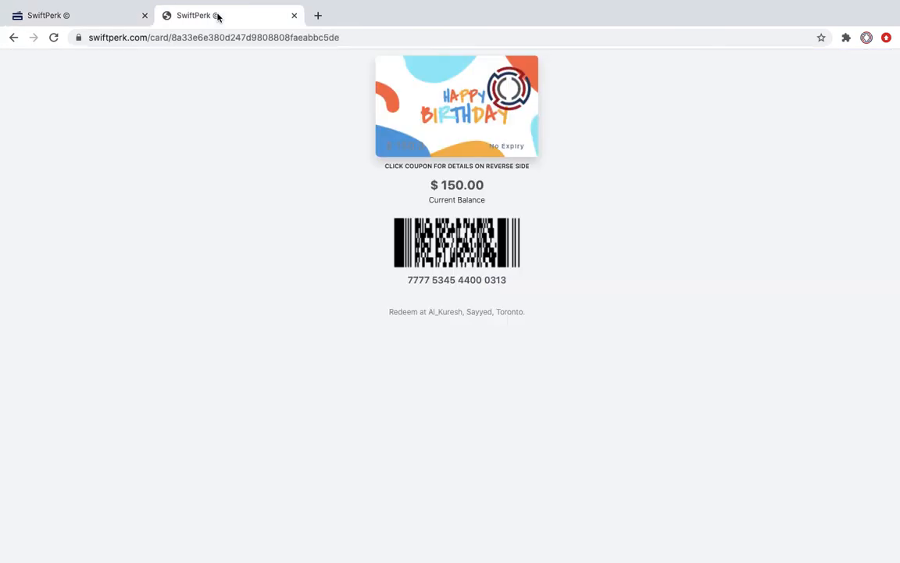
pyautogui.click(375, 39)
pyautogui.click(375, 39)
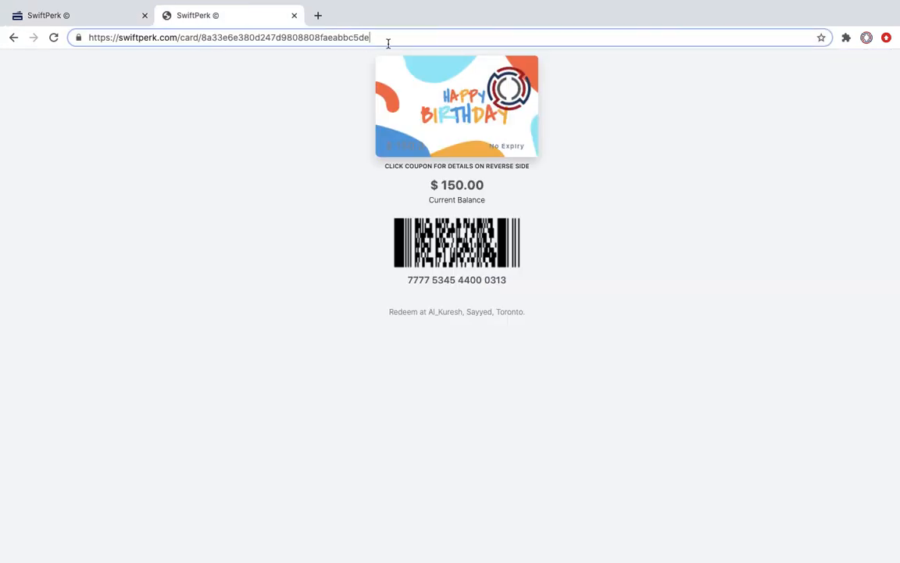
pyautogui.press('Return')
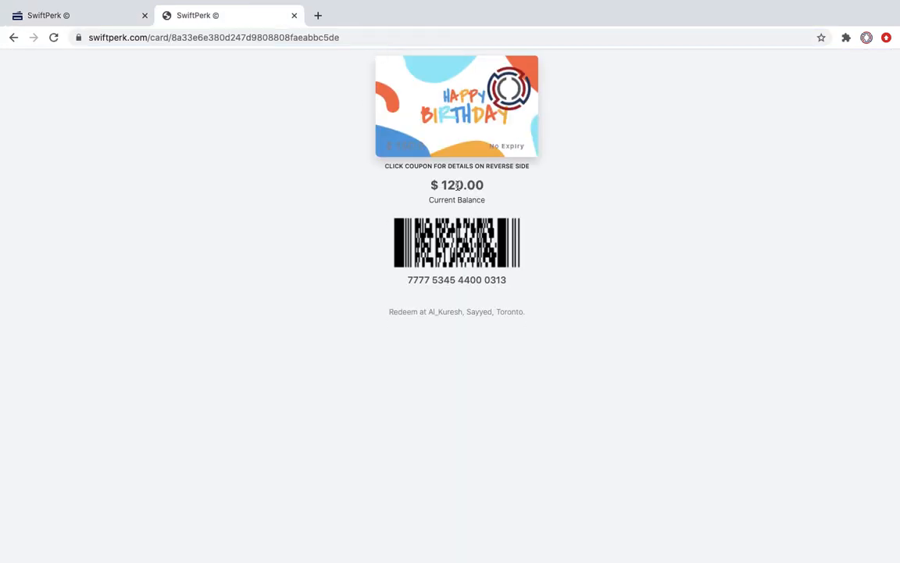
pyautogui.click(422, 149)
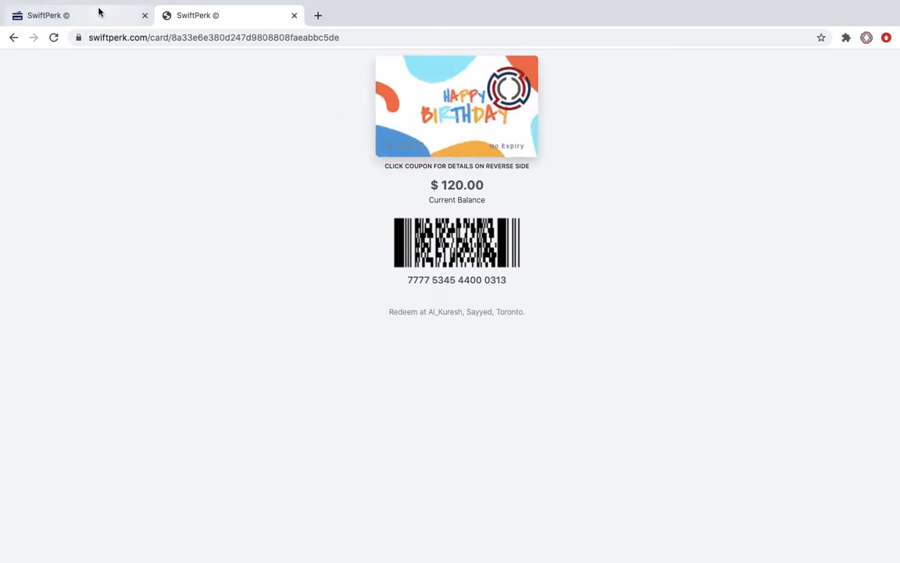
pyautogui.click(98, 13)
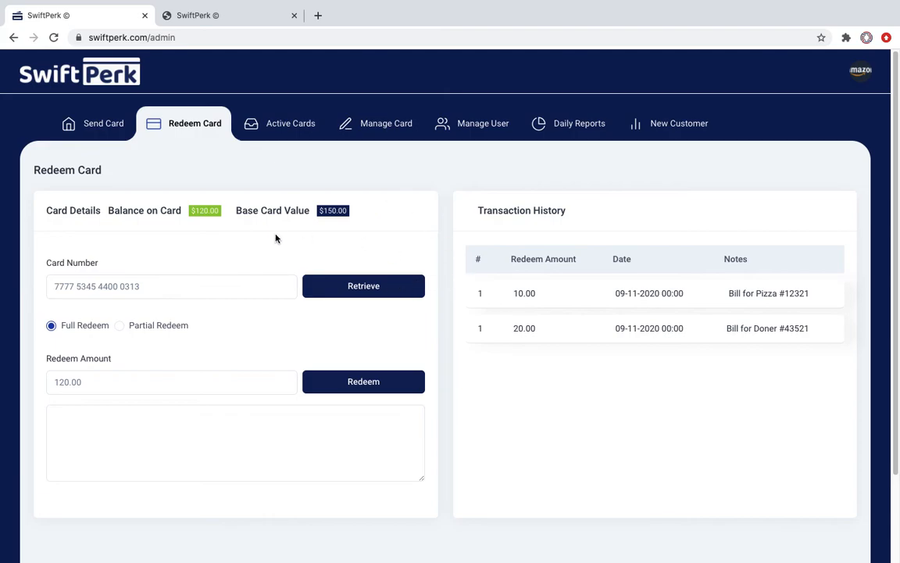
# Step: Review the Active Cards list showing the $150 card at $120.00, then return to Send Card
pyautogui.click(275, 128)
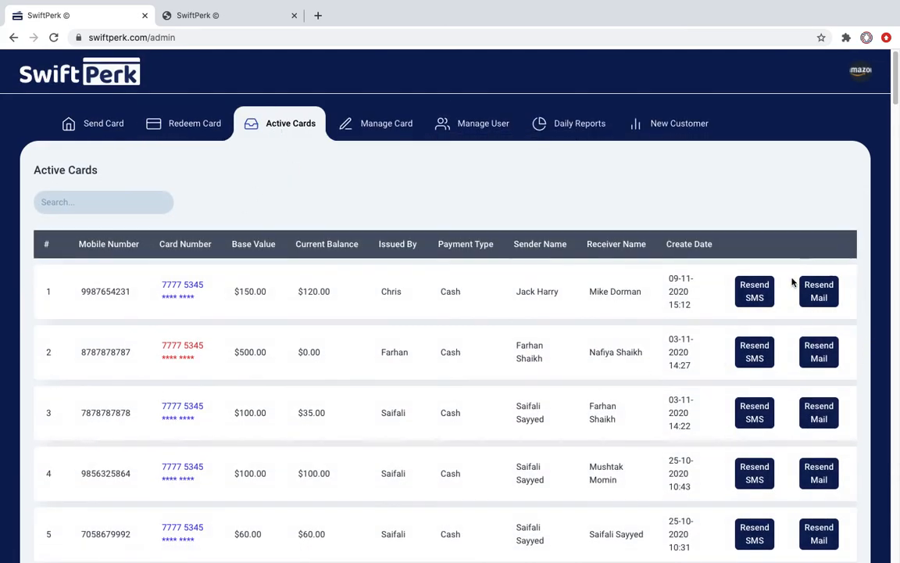
pyautogui.moveTo(897, 87)
pyautogui.mouseDown()
pyautogui.moveTo(897, 134)
pyautogui.moveTo(896, 86)
pyautogui.mouseUp()
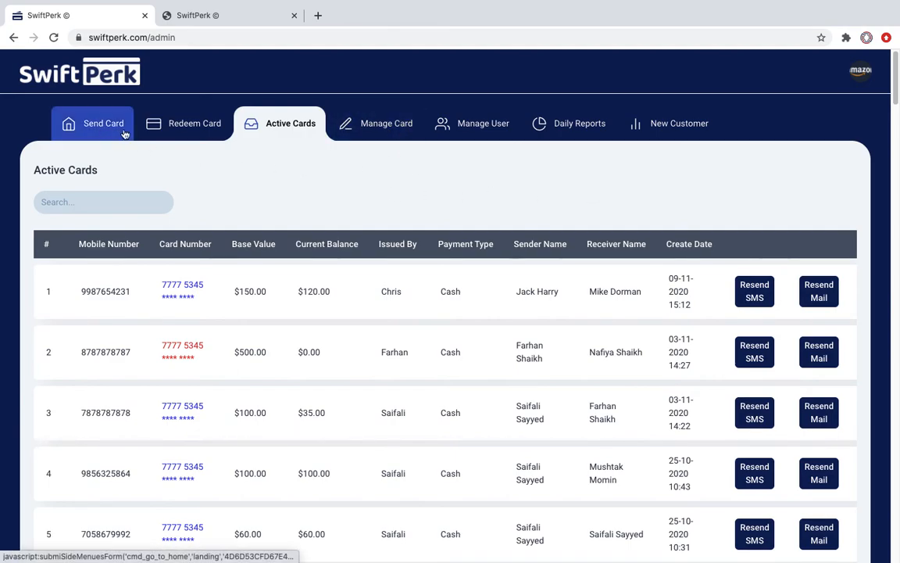
pyautogui.click(173, 128)
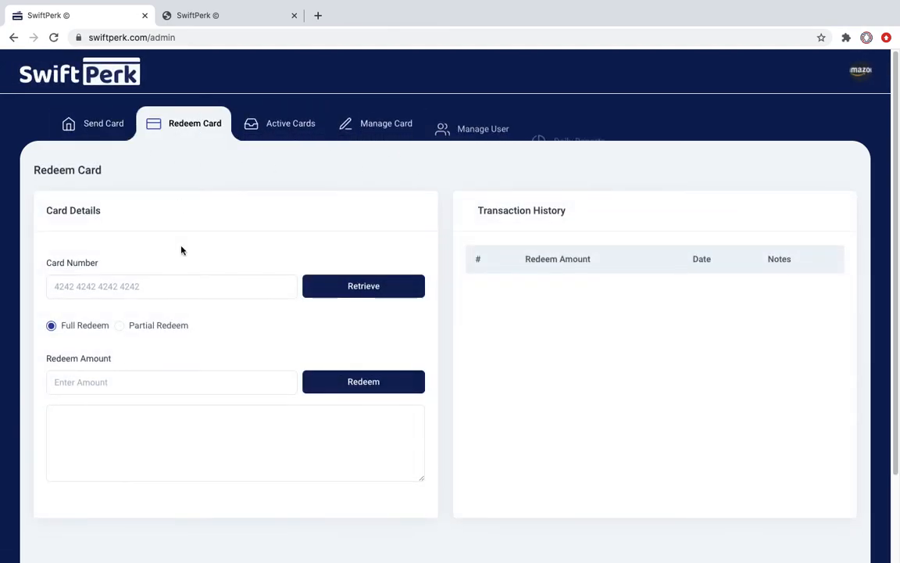
pyautogui.click(101, 131)
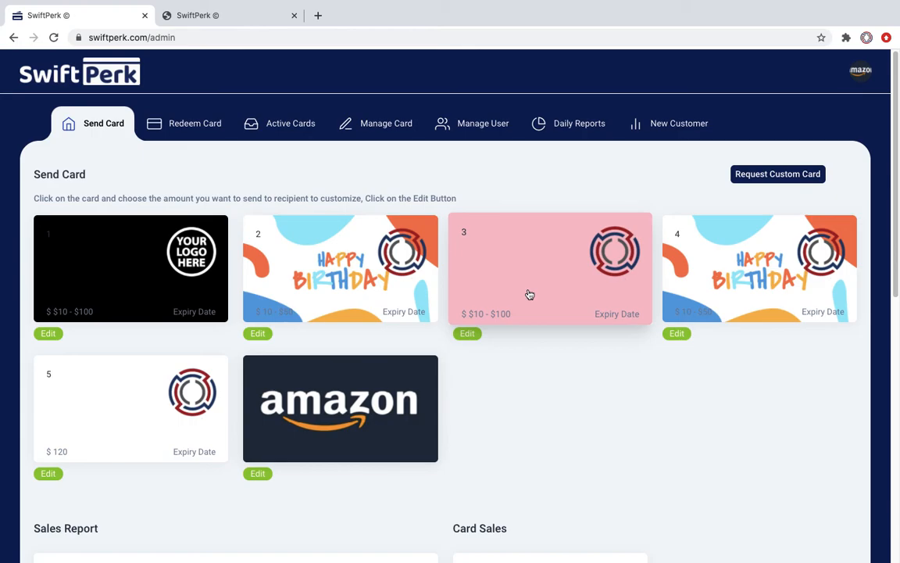
pyautogui.moveTo(896, 222); pyautogui.dragTo(896, 366)
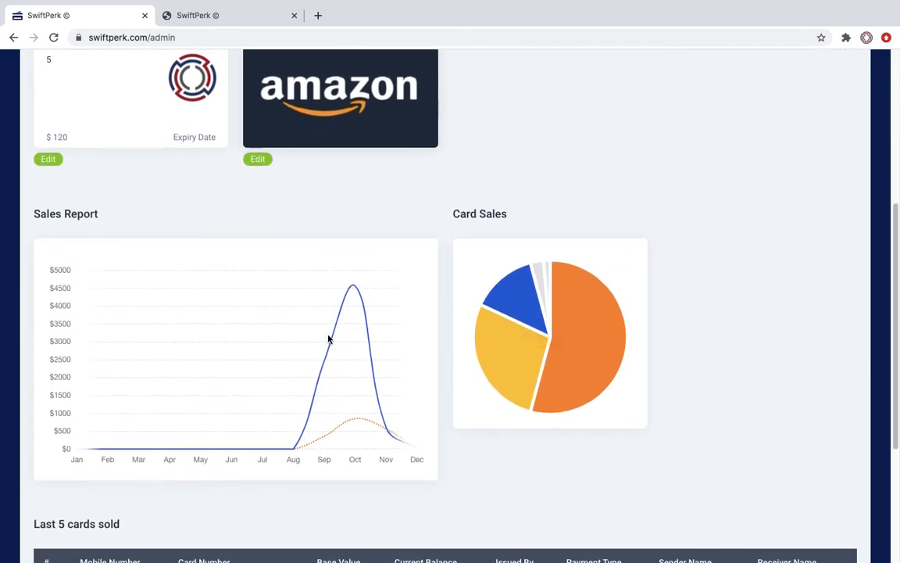
pyautogui.moveTo(505, 337)
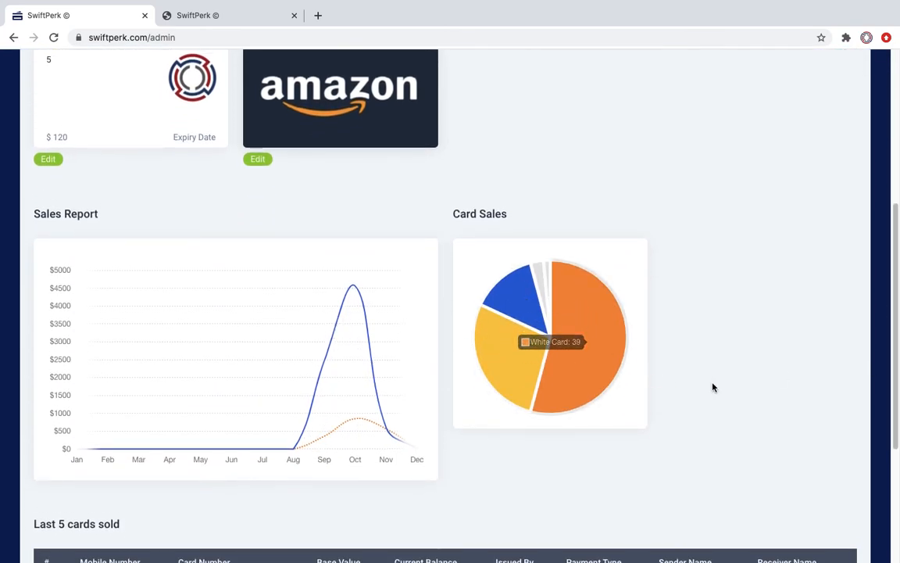
pyautogui.moveTo(897, 264); pyautogui.dragTo(897, 377)
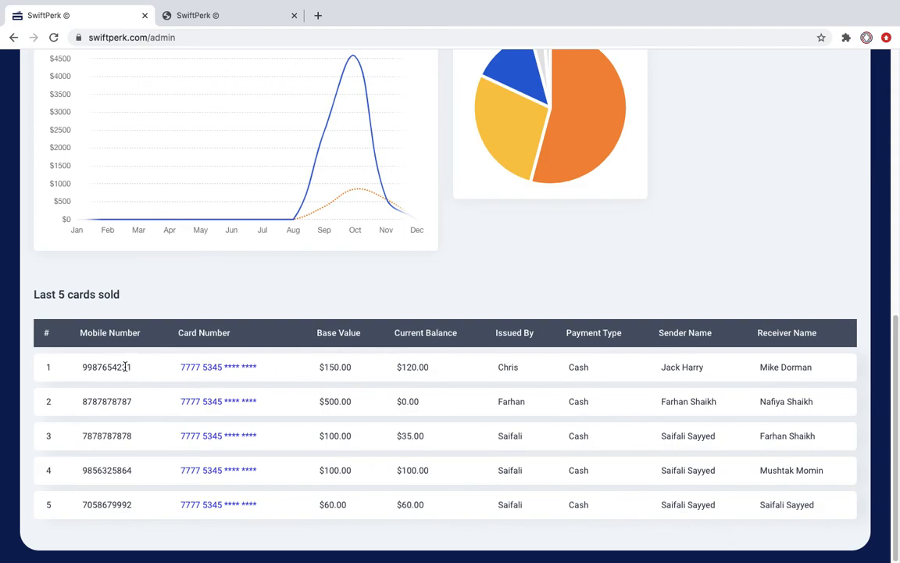
pyautogui.moveTo(83, 367); pyautogui.dragTo(834, 372)
pyautogui.scroll(10, 451, 313)
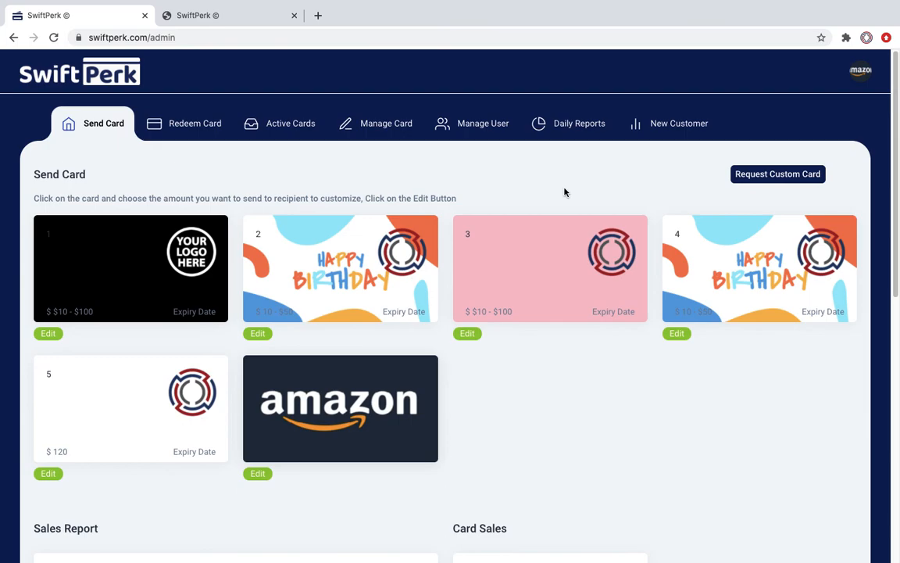
# Step: Generate the Daily Sales Report for the 11/02/2020–11/10/2020 date range
pyautogui.click(575, 126)
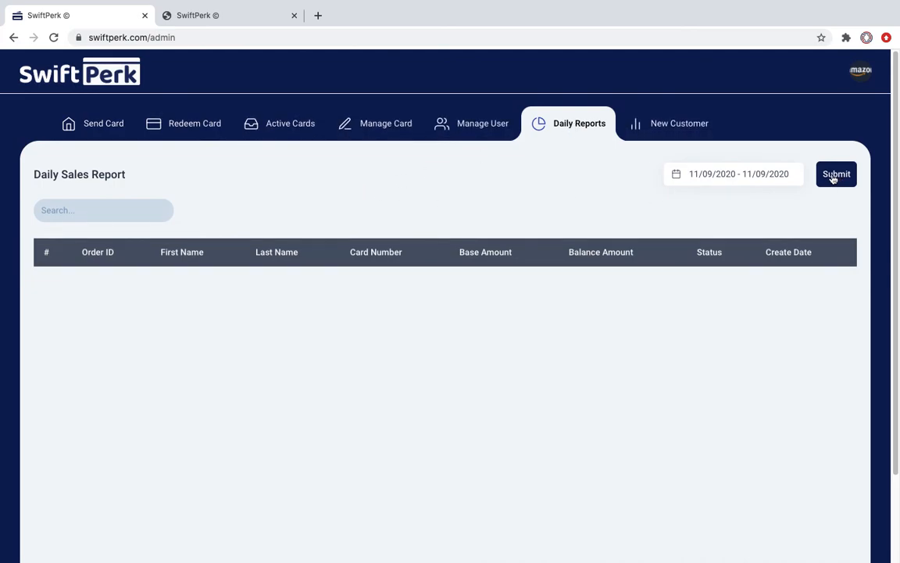
pyautogui.click(784, 174)
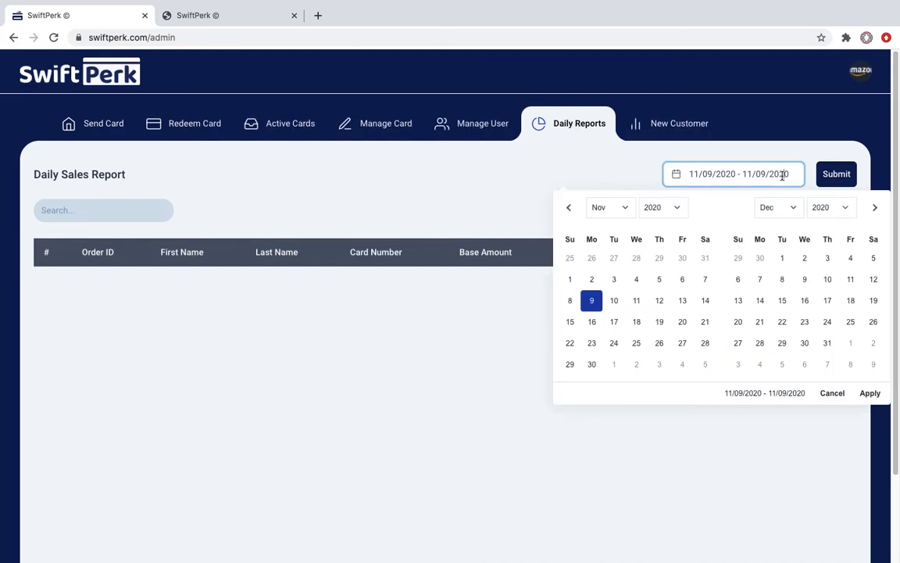
pyautogui.click(593, 280)
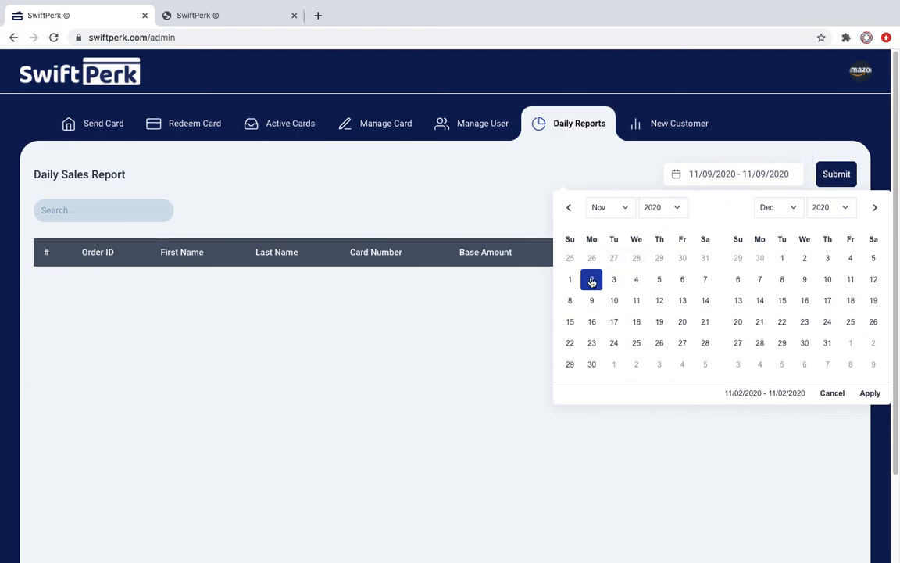
pyautogui.click(869, 392)
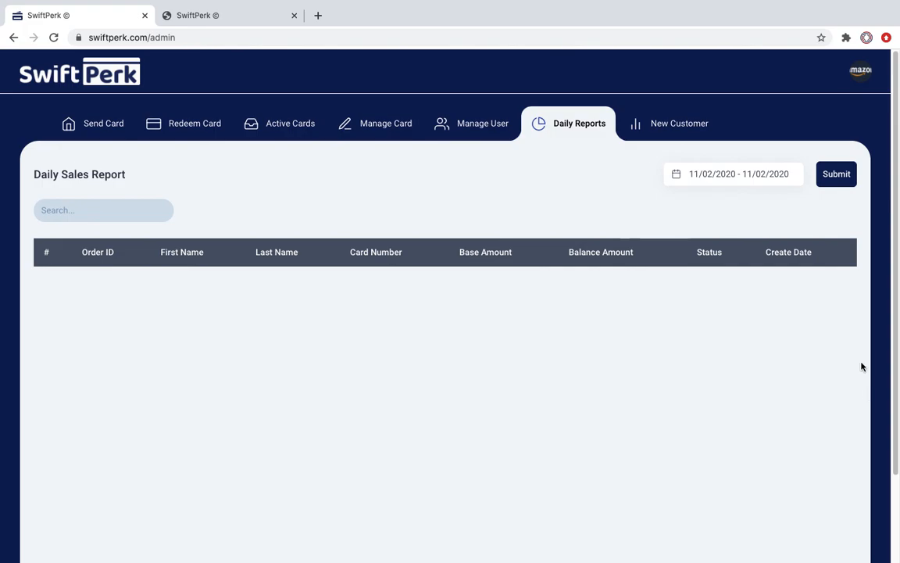
pyautogui.click(779, 176)
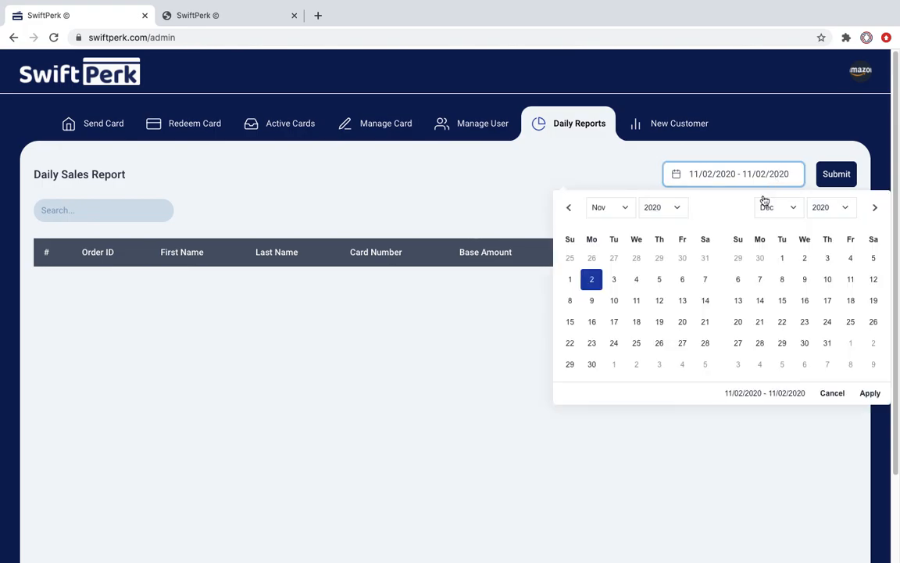
pyautogui.click(590, 281)
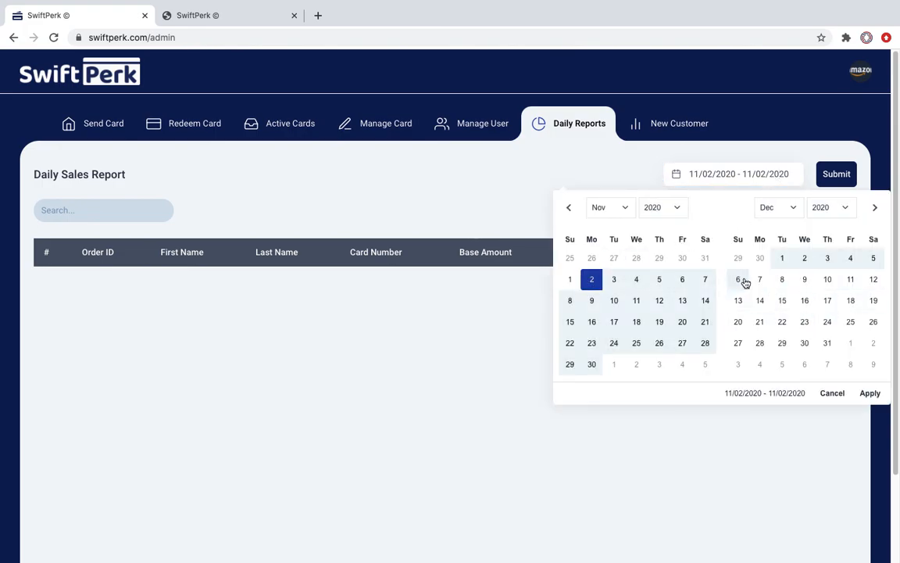
pyautogui.click(612, 302)
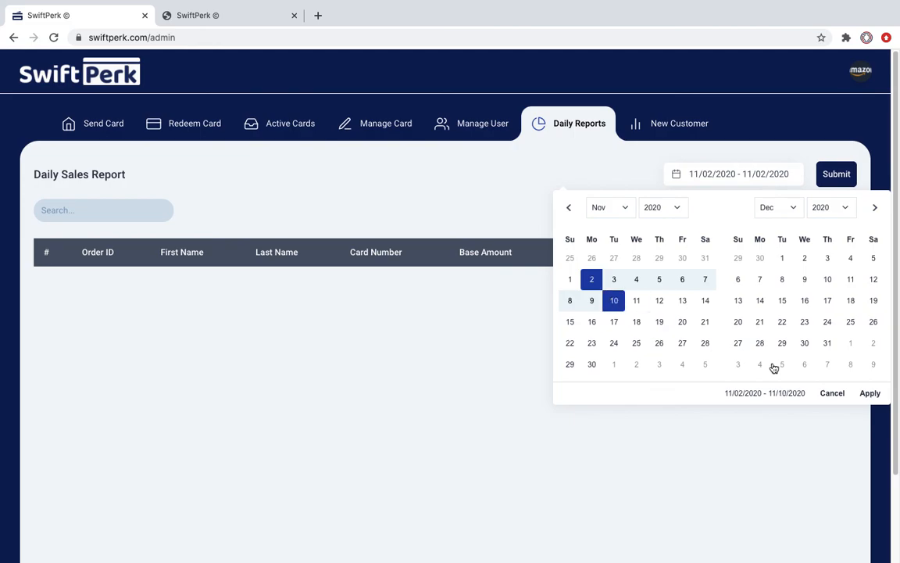
pyautogui.click(869, 394)
pyautogui.click(834, 174)
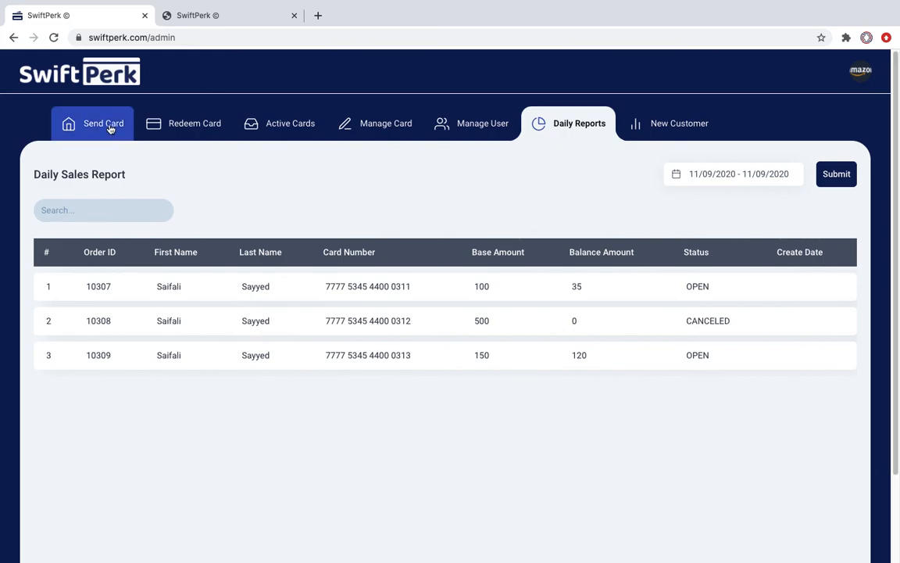
# Step: Go back to the gift card gallery, then load the public swiftperk.com homepage
pyautogui.click(200, 127)
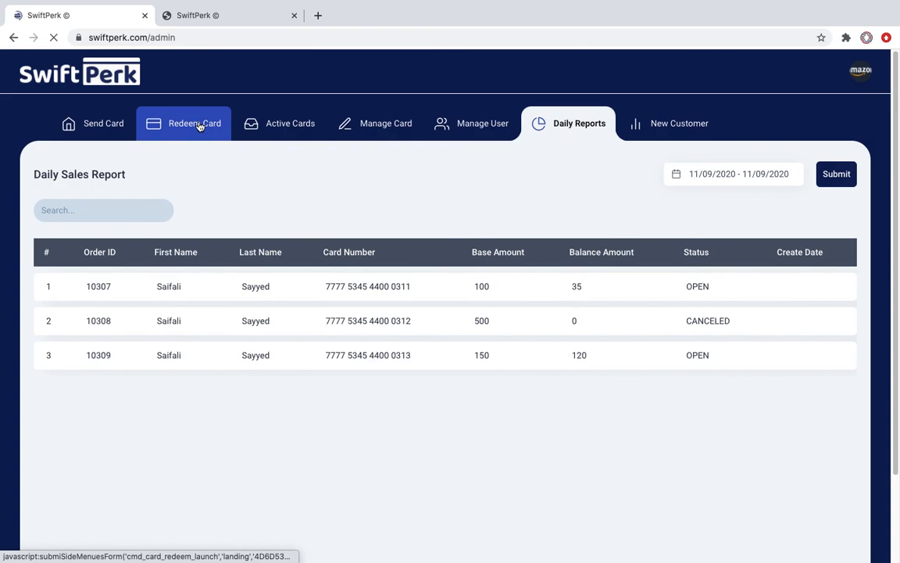
pyautogui.click(102, 126)
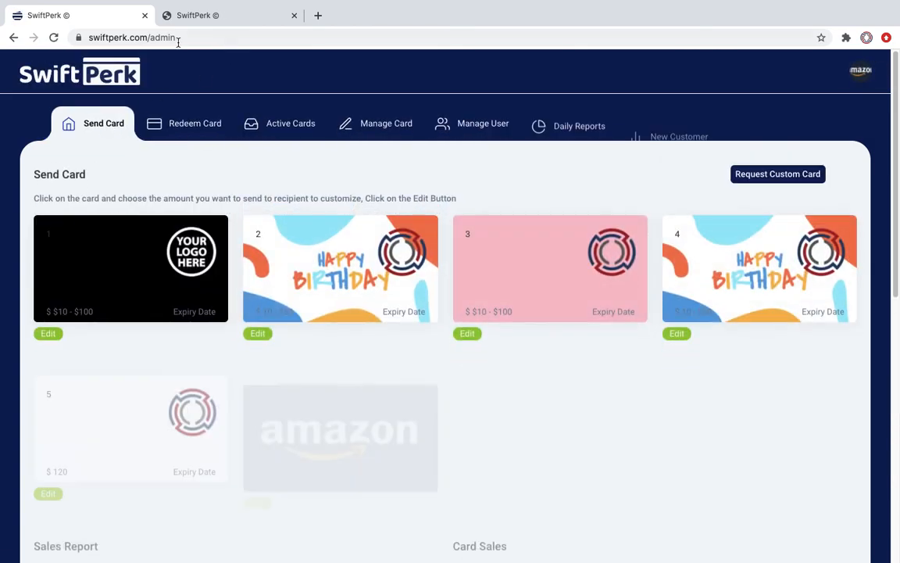
pyautogui.click(150, 38)
pyautogui.doubleClick(212, 38)
pyautogui.press('BackSpace')
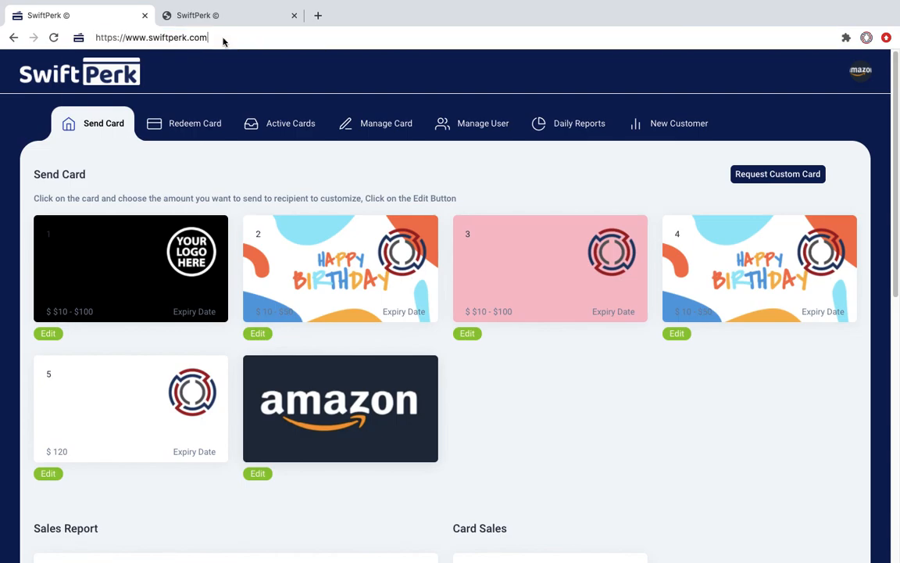
pyautogui.press('Return')
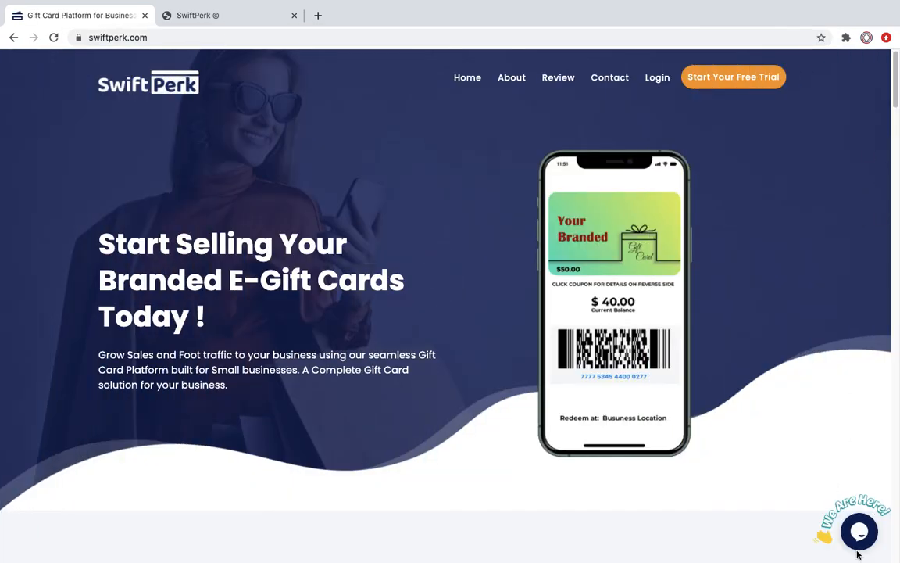
# Step: Send a 'Hello ..' greeting through the homepage's live chat
pyautogui.click(859, 533)
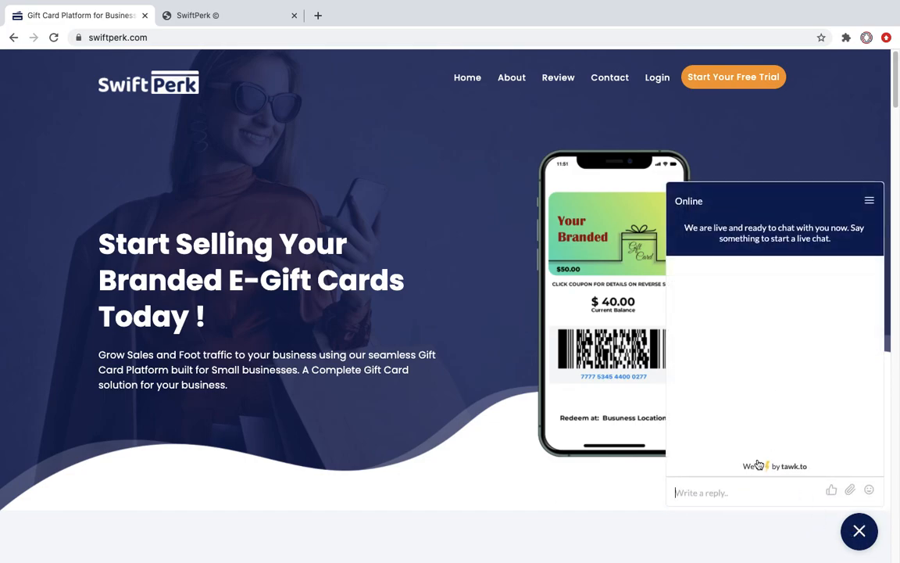
pyautogui.click(721, 492)
pyautogui.write('Hello ..')
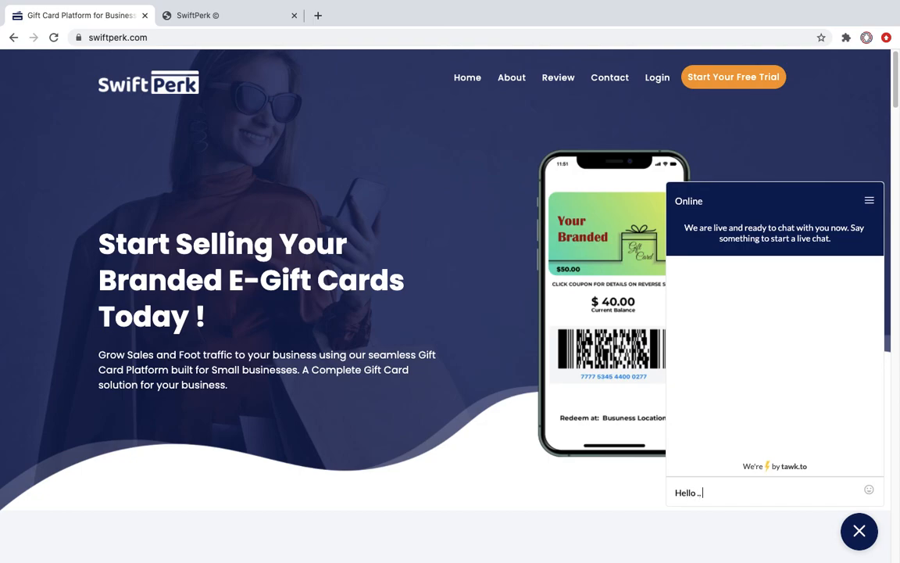
pyautogui.press('Return')
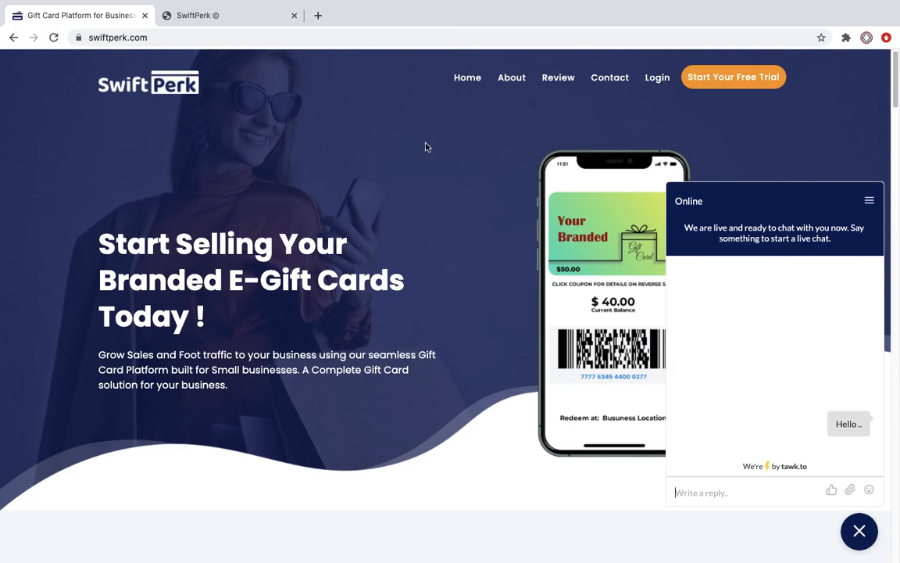
pyautogui.moveTo(259, 8)
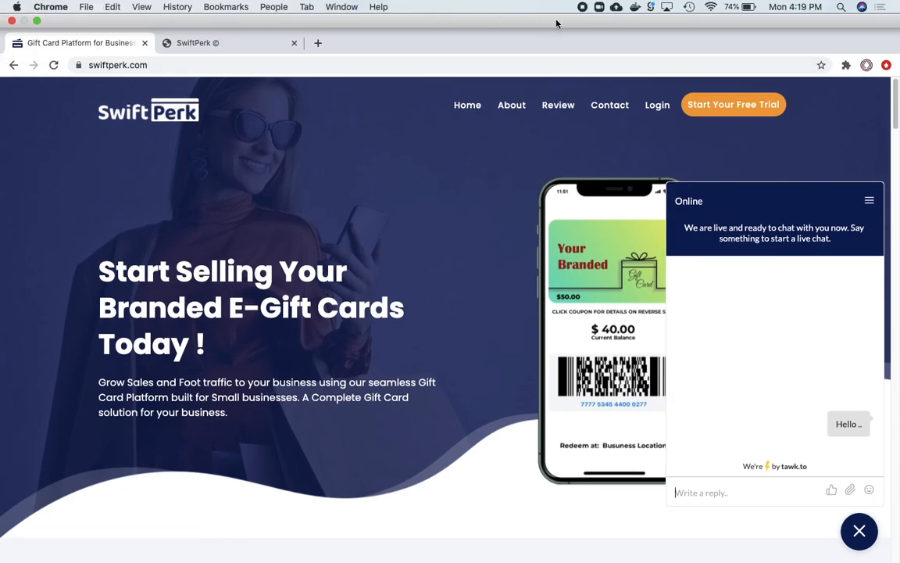